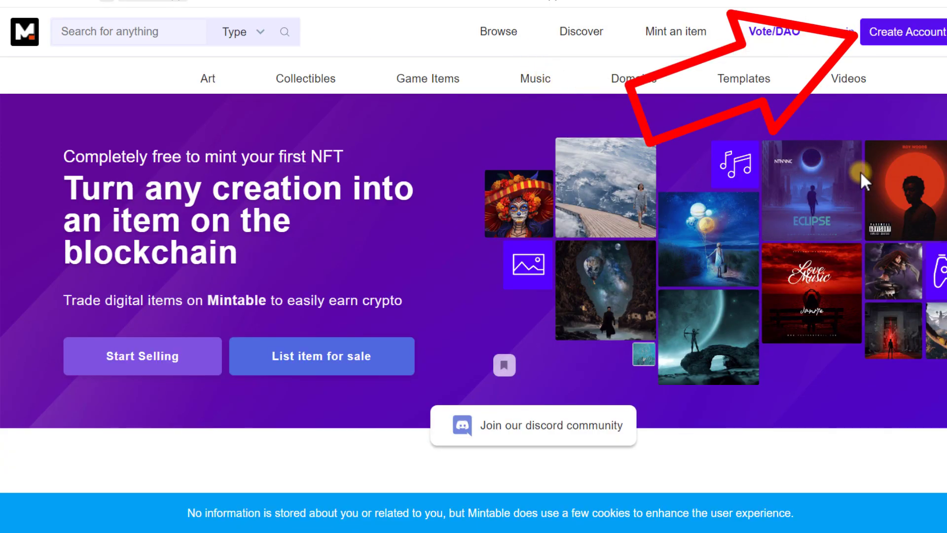
# Step: Open the Mintable account registration form, look through its fields and close it
pyautogui.click(924, 31)
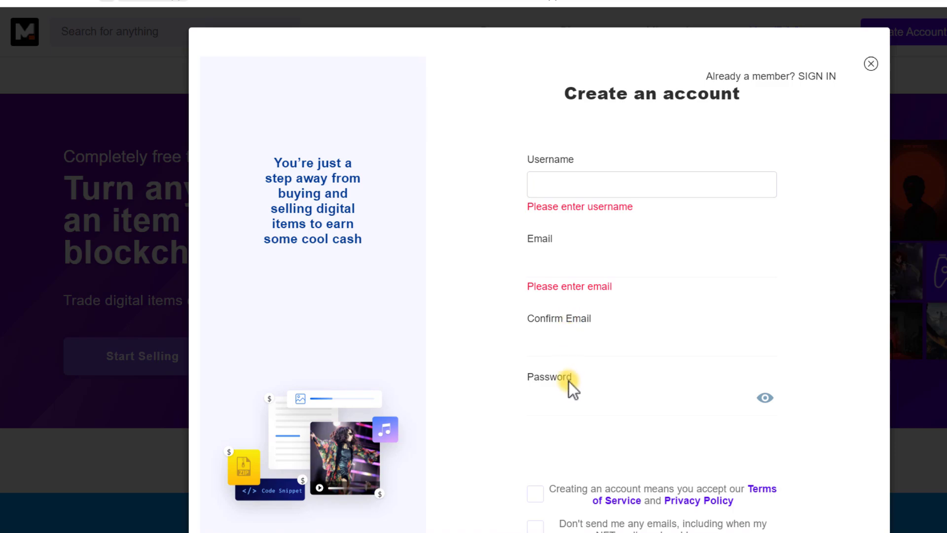
pyautogui.scroll(-2, 568, 380)
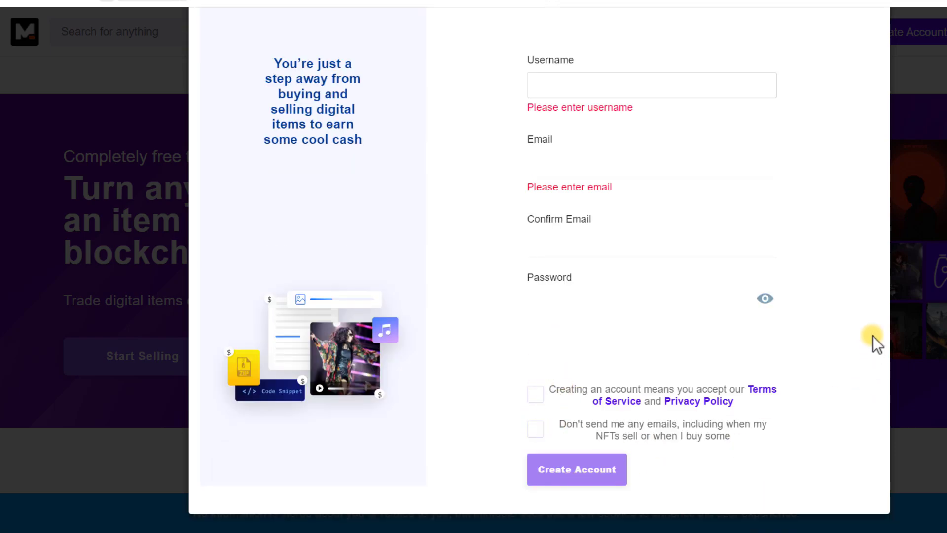
pyautogui.scroll(2, 876, 344)
pyautogui.press('Escape')
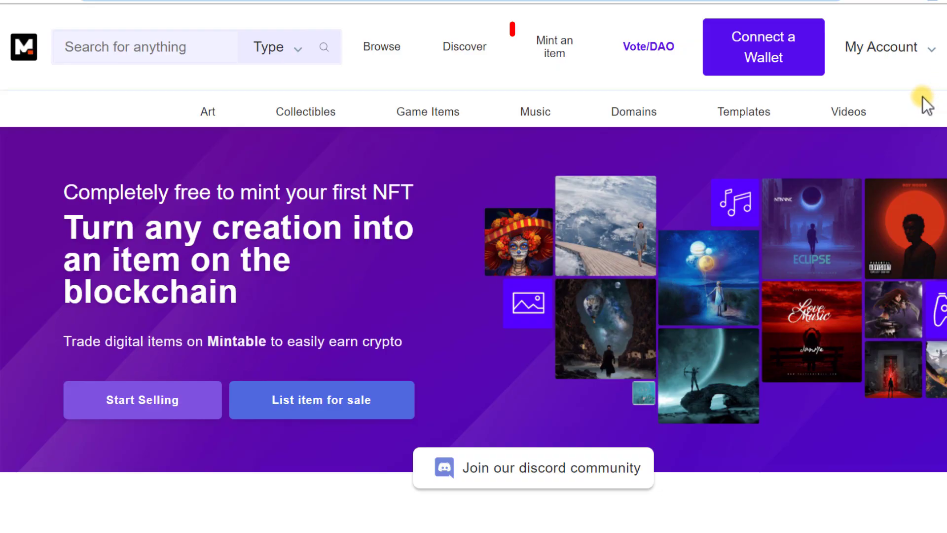
# Step: Start minting a new item with no transaction fee and go on to get the MetaMask wallet
pyautogui.click(556, 52)
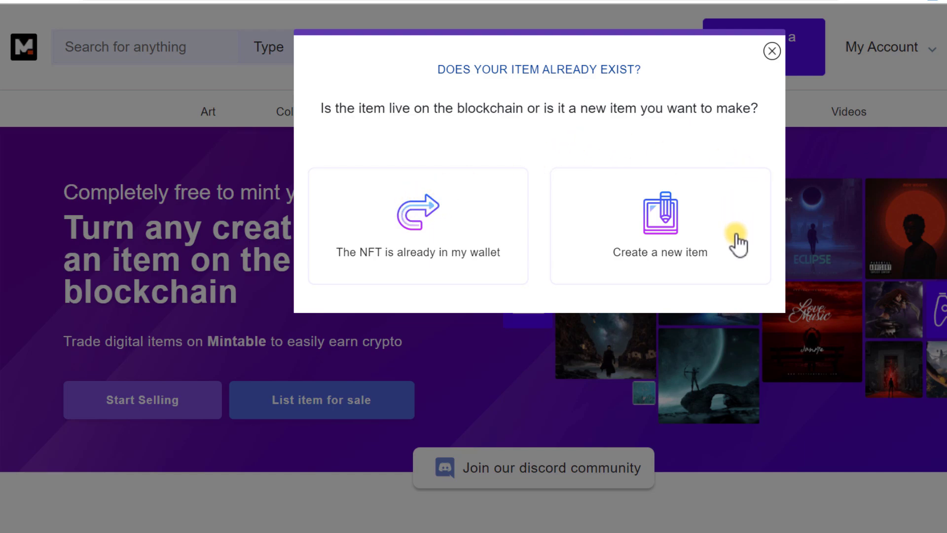
pyautogui.click(695, 231)
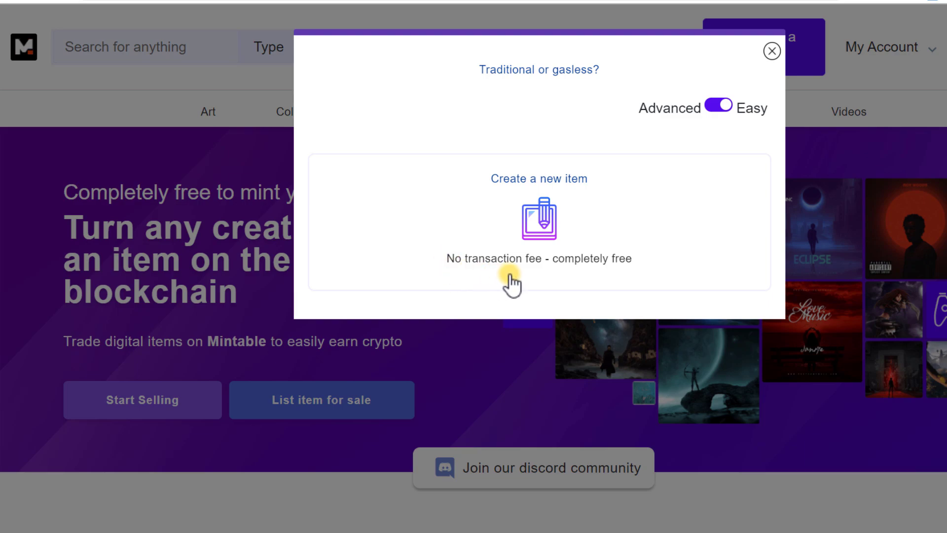
pyautogui.click(549, 226)
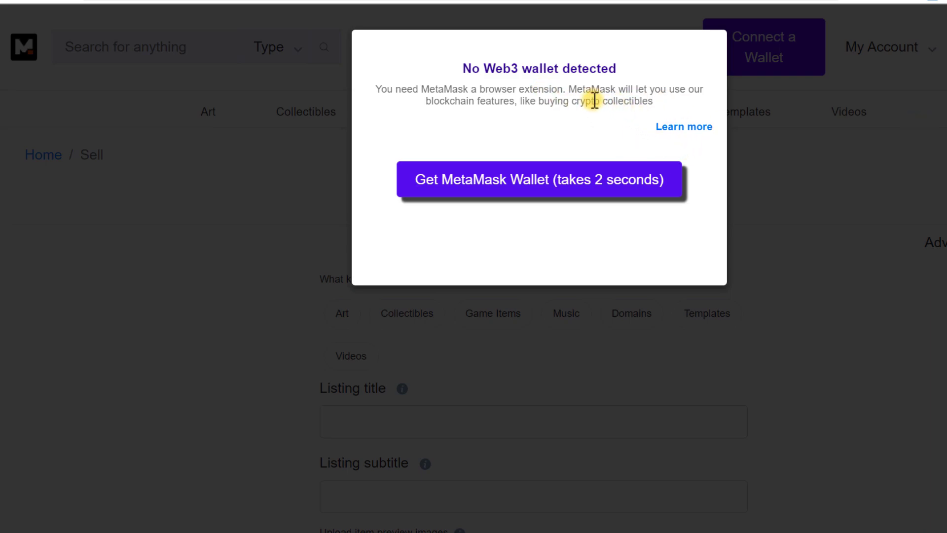
pyautogui.click(558, 182)
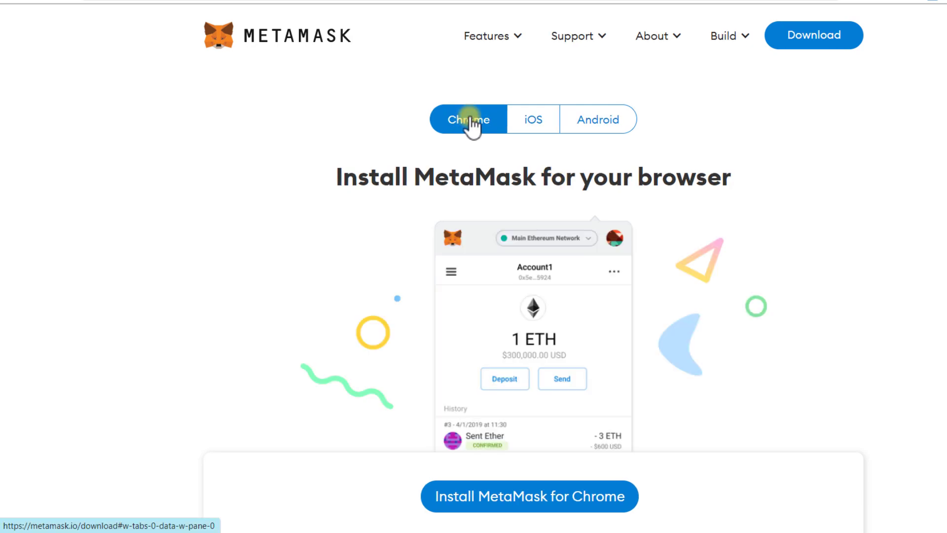
# Step: Compare the Chrome, iOS and Android install options on the MetaMask download page
pyautogui.click(538, 124)
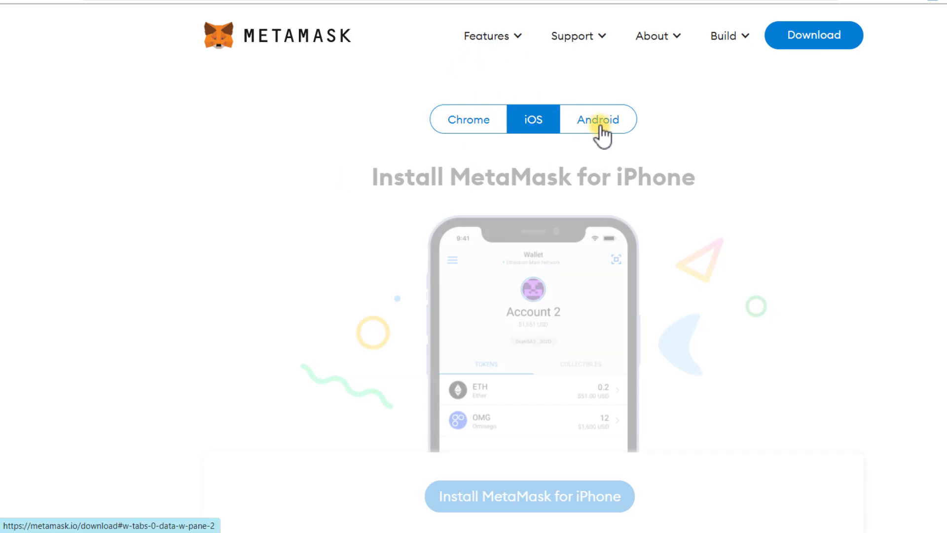
pyautogui.click(603, 126)
pyautogui.click(462, 124)
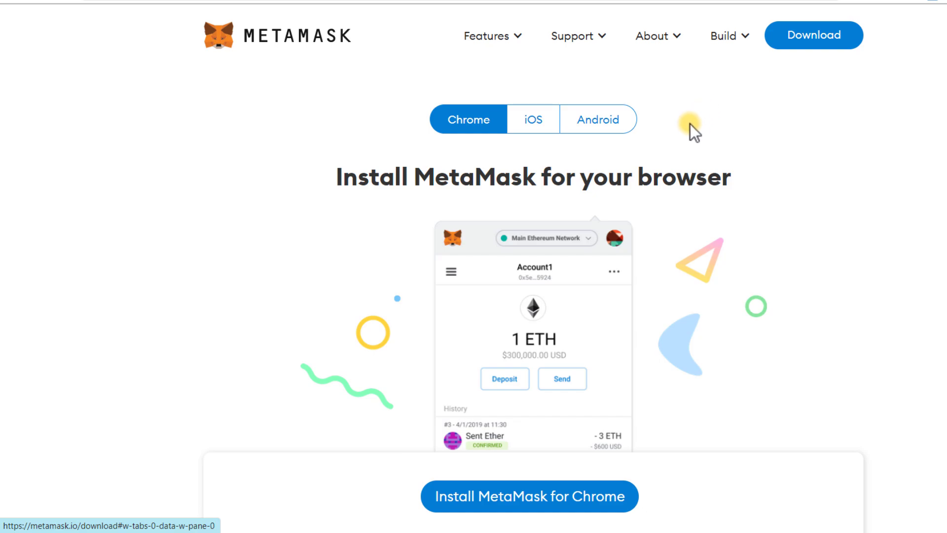
pyautogui.click(533, 125)
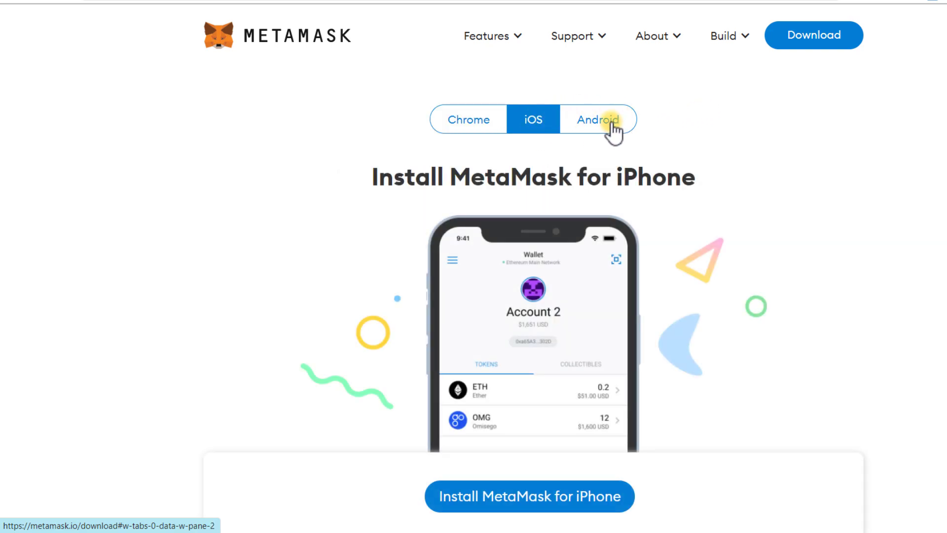
pyautogui.click(611, 127)
pyautogui.click(482, 123)
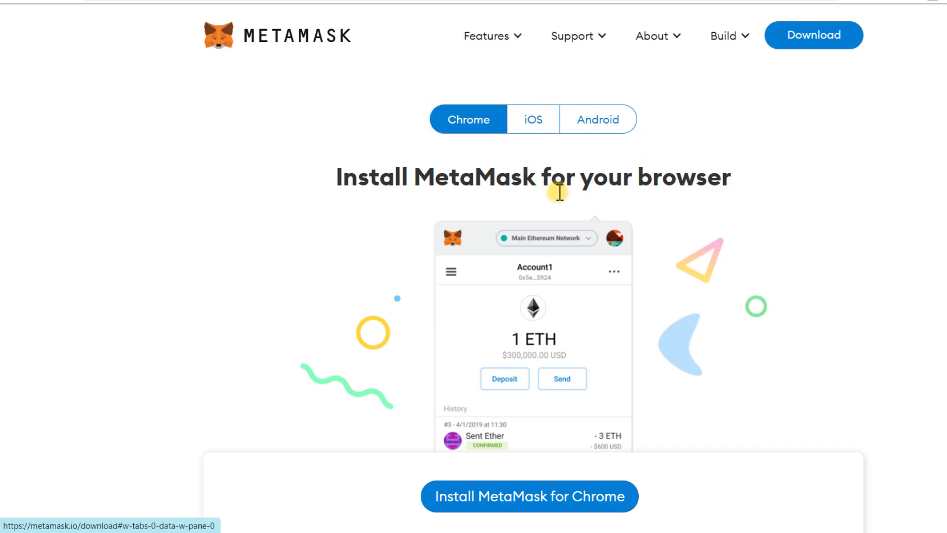
# Step: Install the MetaMask extension for Chrome from the Chrome Web Store and approve its permissions
pyautogui.scroll(-5, 556, 341)
pyautogui.scroll(2, 555, 342)
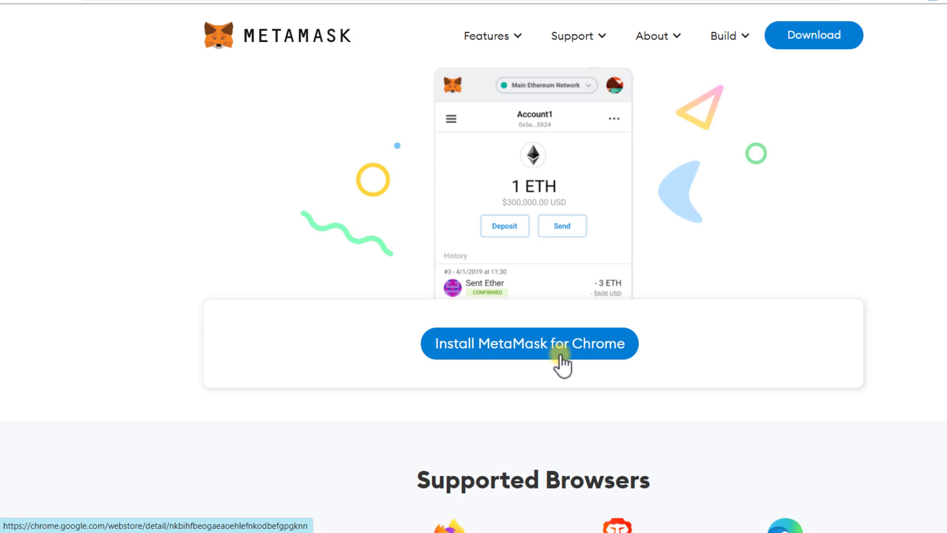
pyautogui.click(560, 355)
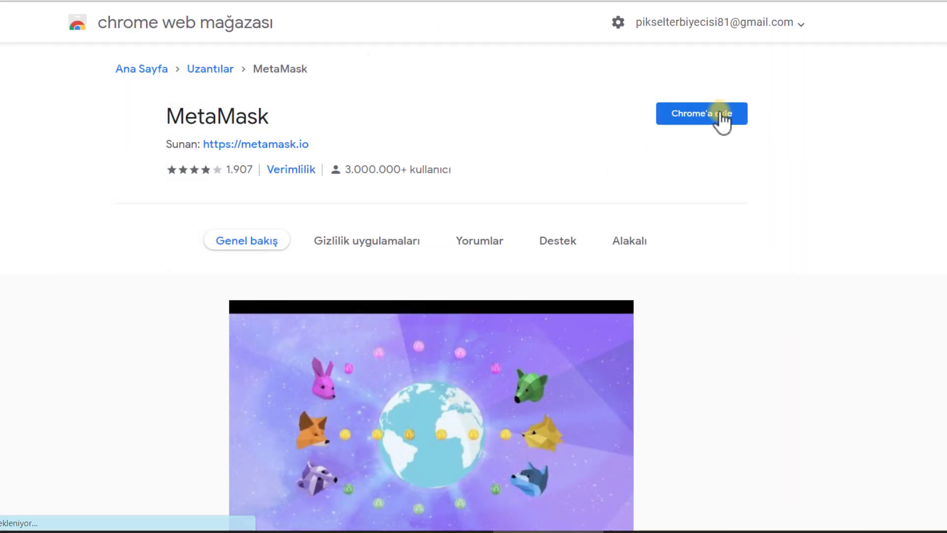
pyautogui.click(720, 118)
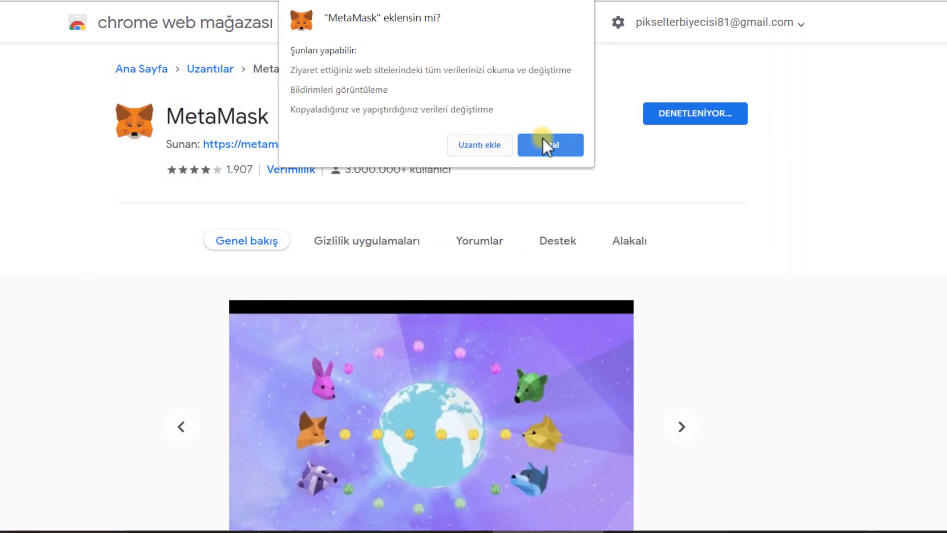
pyautogui.click(468, 150)
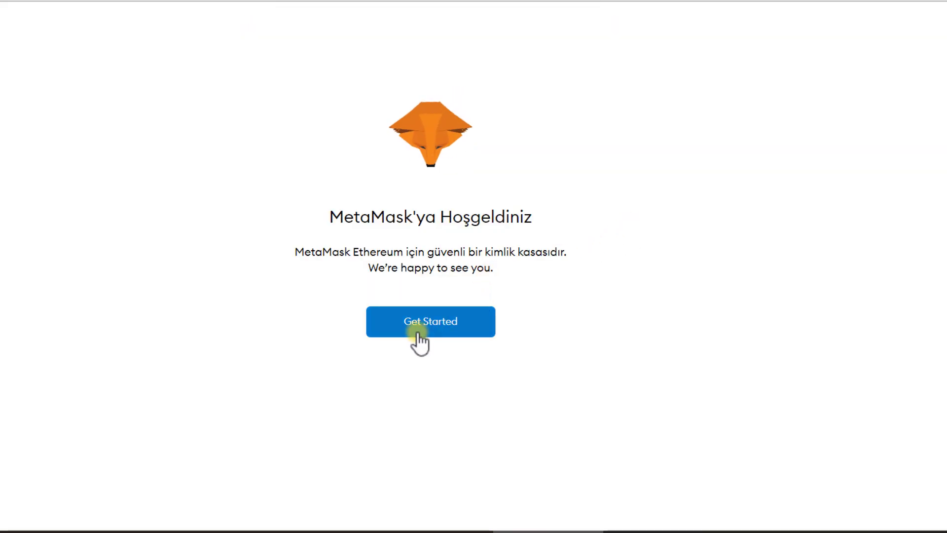
# Step: Set up a new MetaMask wallet, agreeing to usage data collection, entering and confirming the wallet password, and accepting the terms
pyautogui.click(419, 328)
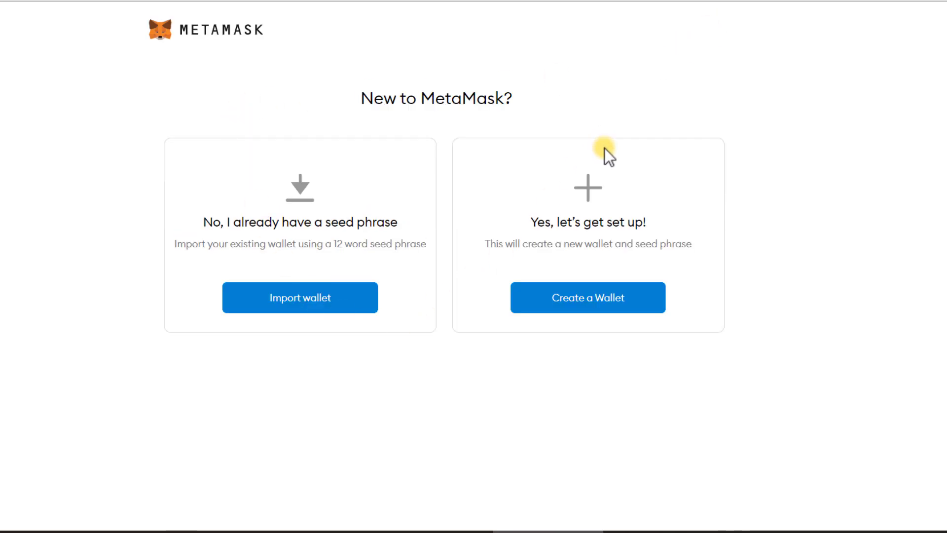
pyautogui.click(608, 299)
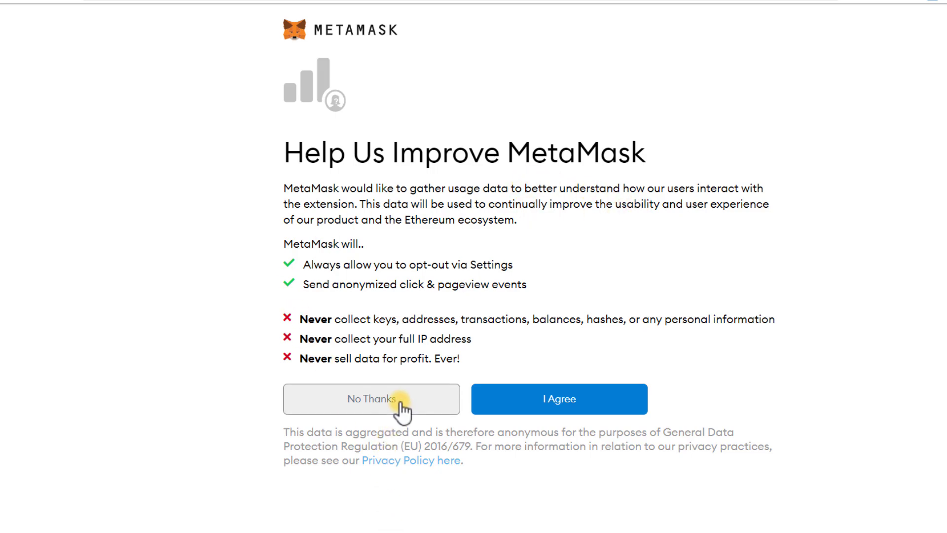
pyautogui.click(575, 397)
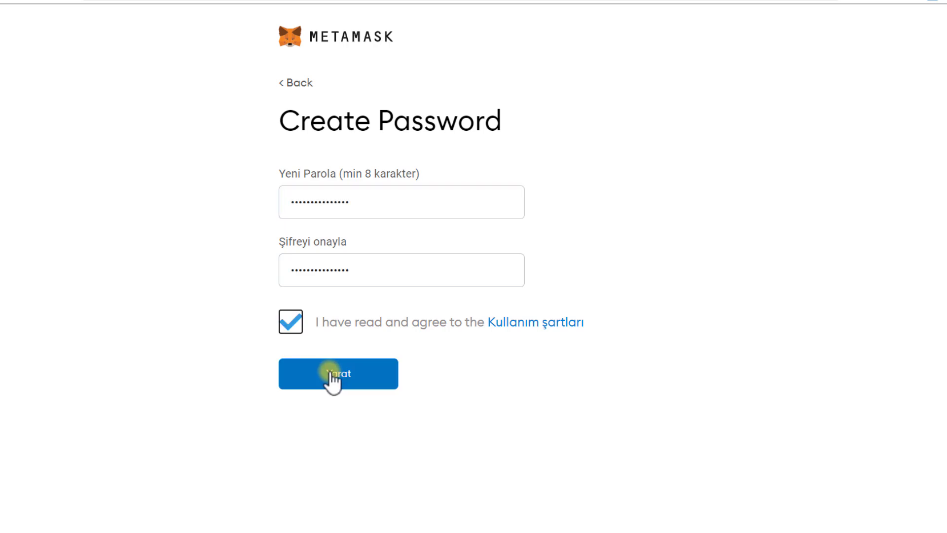
pyautogui.click(331, 372)
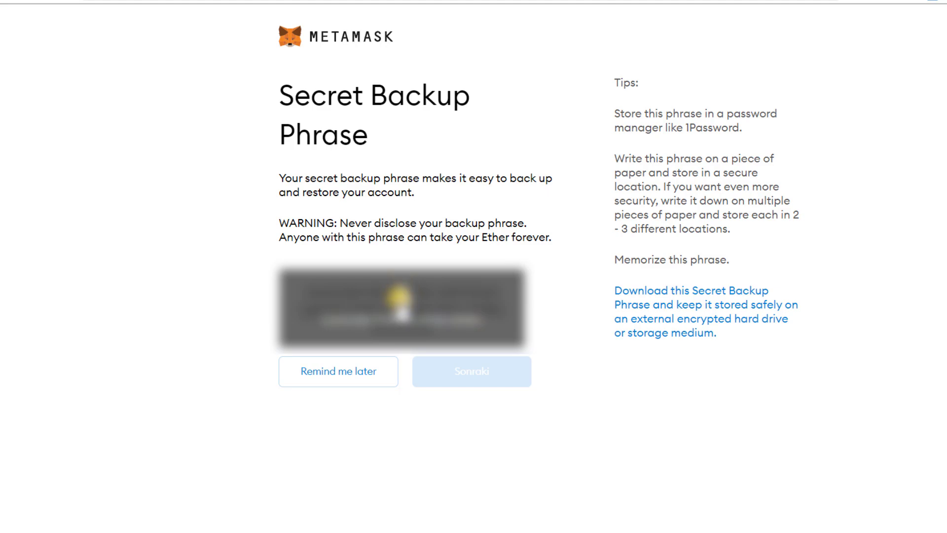
# Step: Reveal the secret backup phrase, confirm its words in order and finish the wallet setup
pyautogui.click(398, 297)
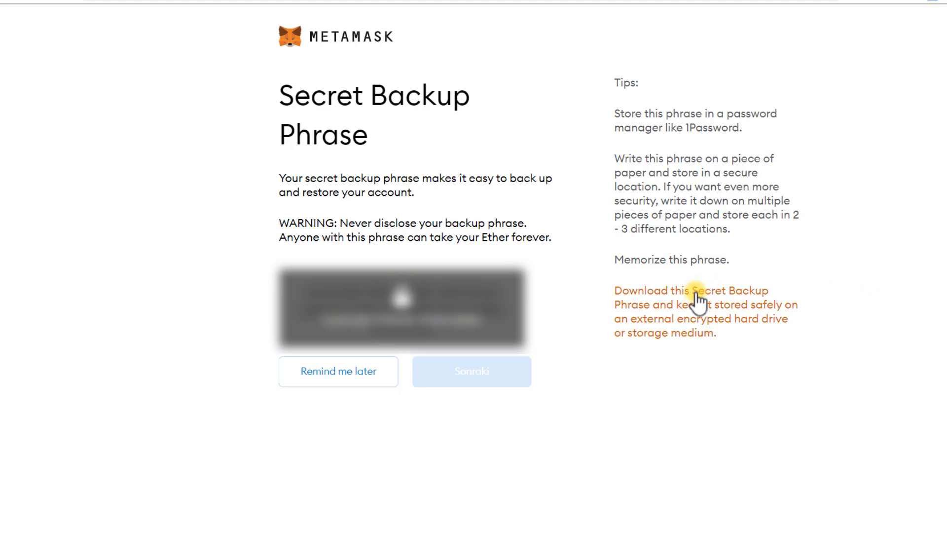
pyautogui.click(477, 383)
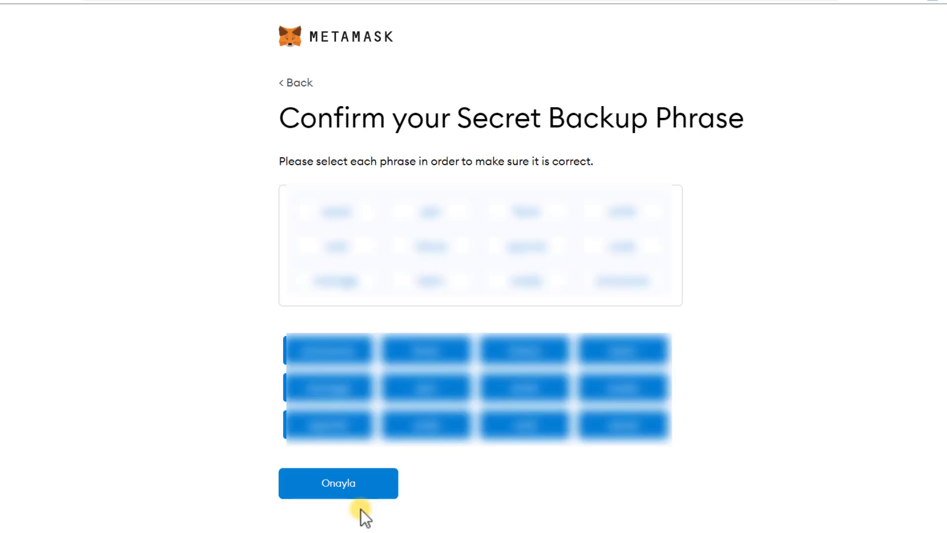
pyautogui.click(359, 489)
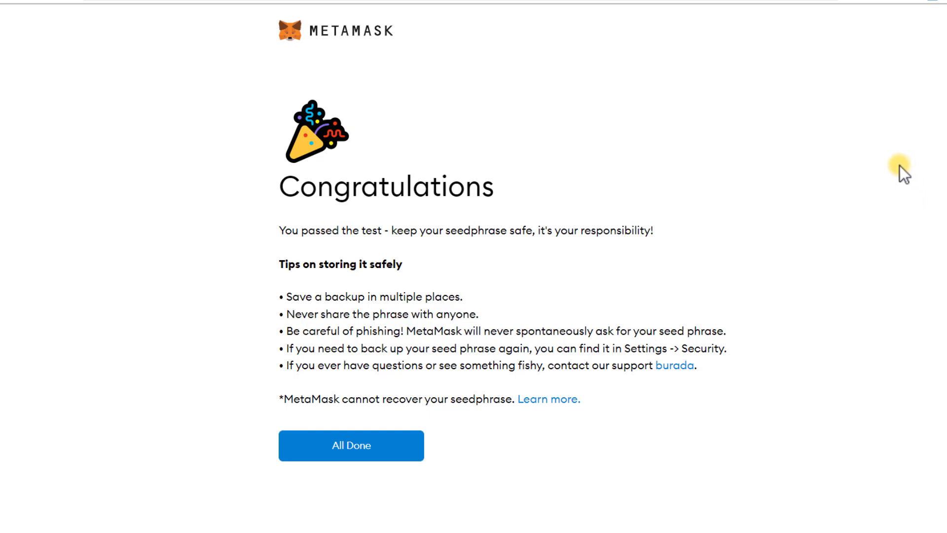
pyautogui.click(365, 448)
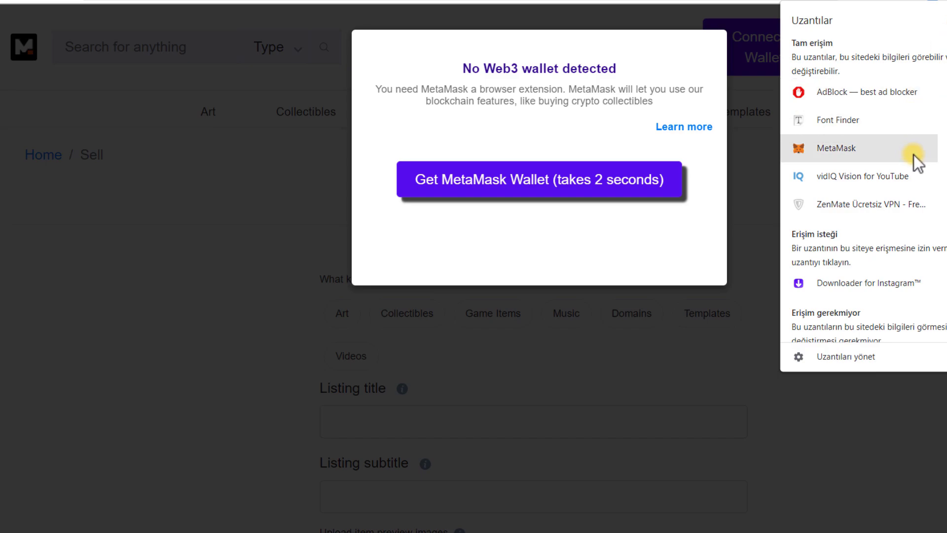
# Step: Check the browser's extension list for MetaMask and close the list
pyautogui.scroll(-1, 916, 158)
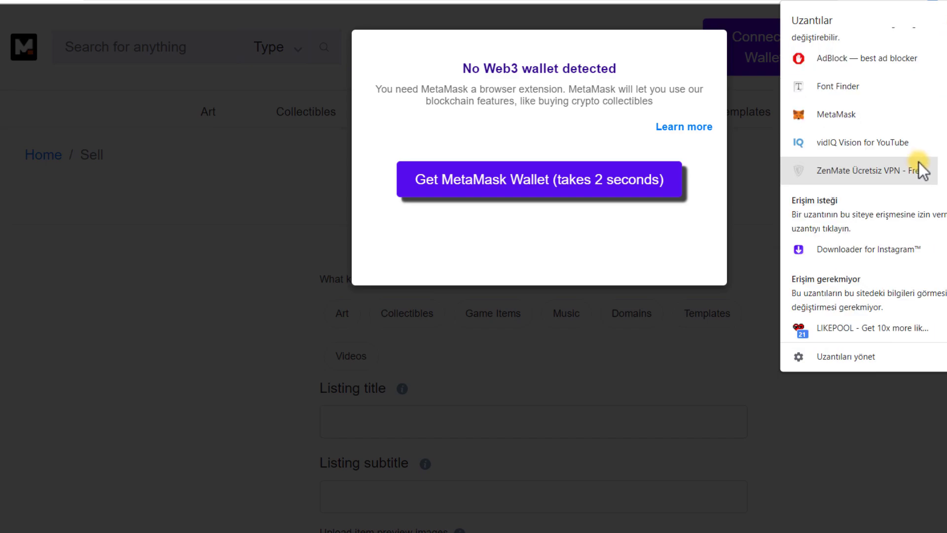
pyautogui.scroll(1, 943, 266)
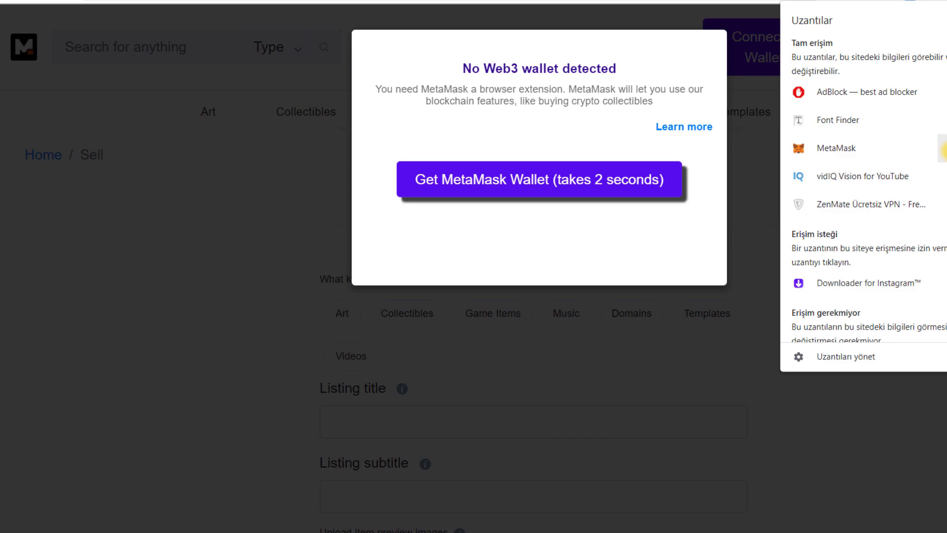
pyautogui.press('Escape')
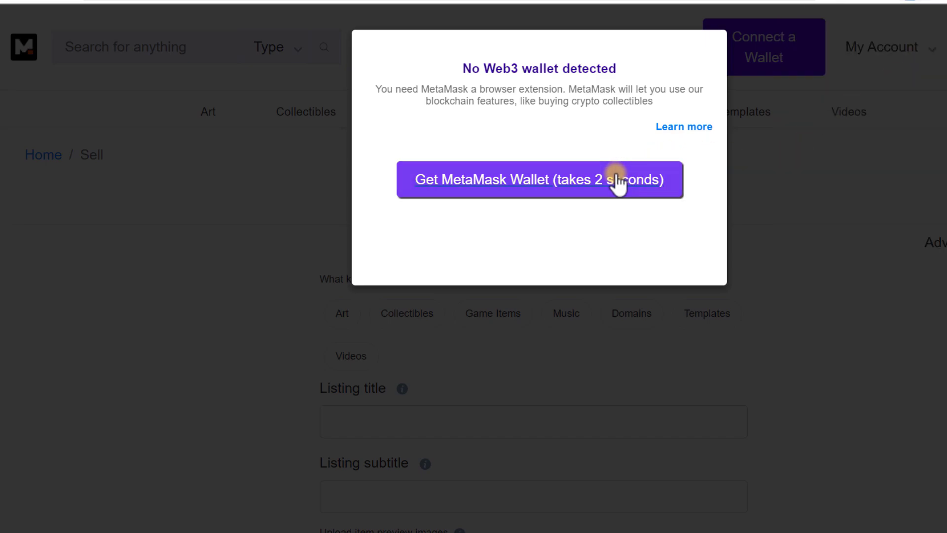
# Step: Reload the Mintable sell page and connect MetaMask Account 1 to the site
pyautogui.press('F5')
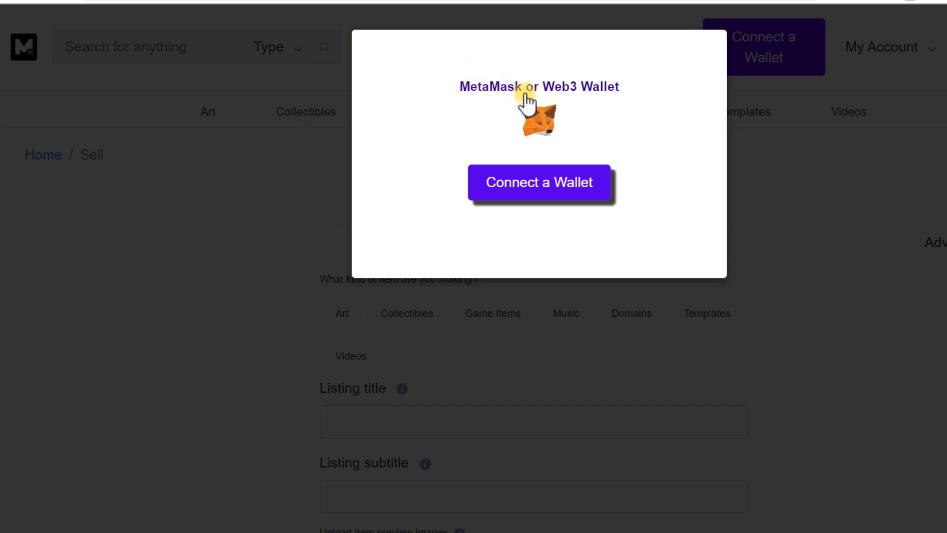
pyautogui.click(533, 183)
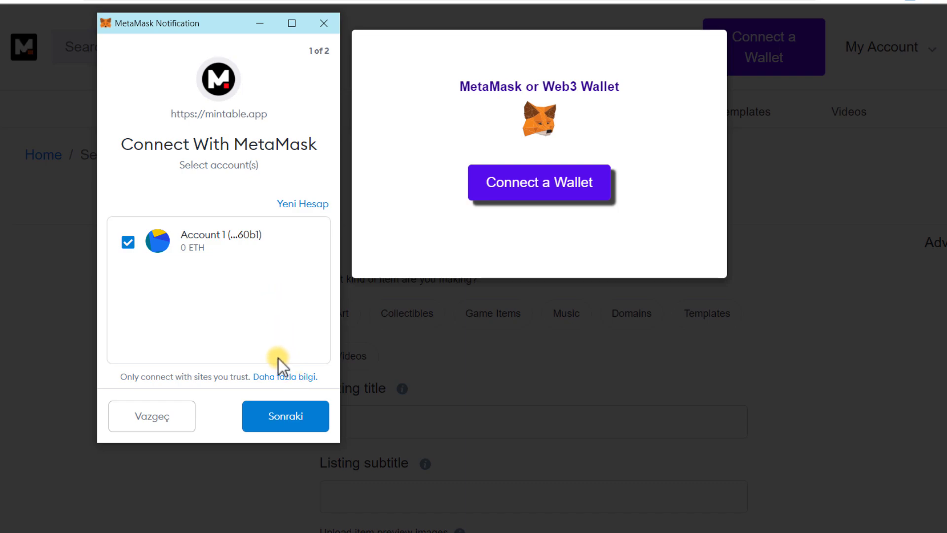
pyautogui.click(287, 417)
pyautogui.click(285, 417)
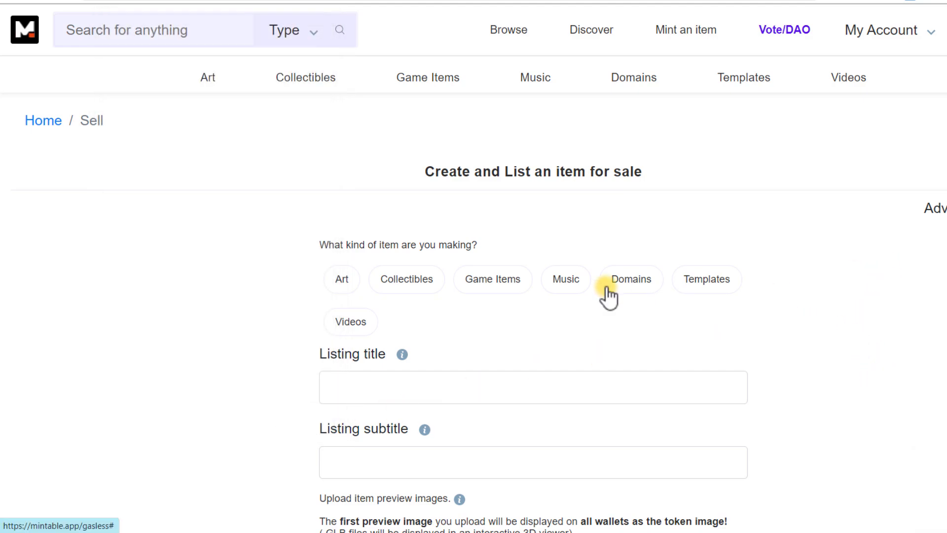
# Step: Choose Art as the kind of item on the listing form and go to the listing title
pyautogui.scroll(-5, 611, 286)
pyautogui.scroll(2, 334, 133)
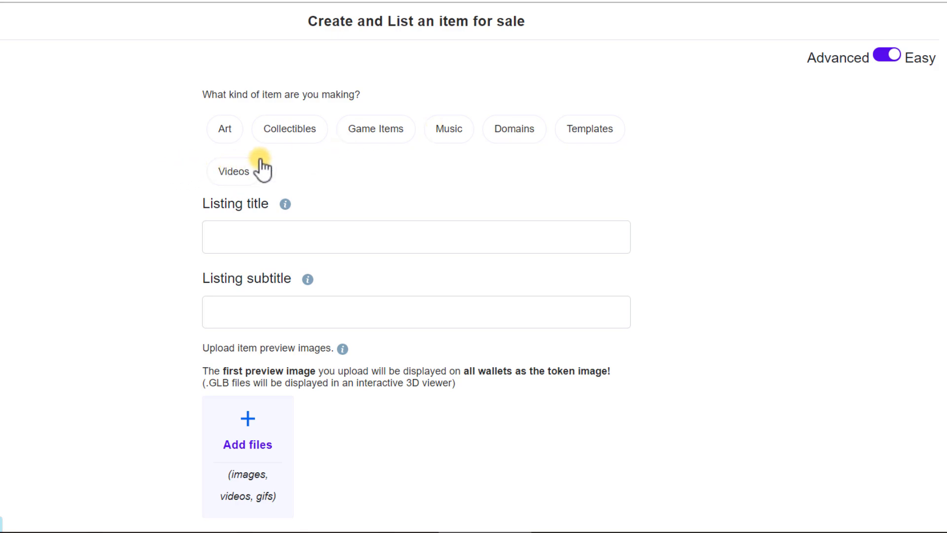
pyautogui.click(226, 130)
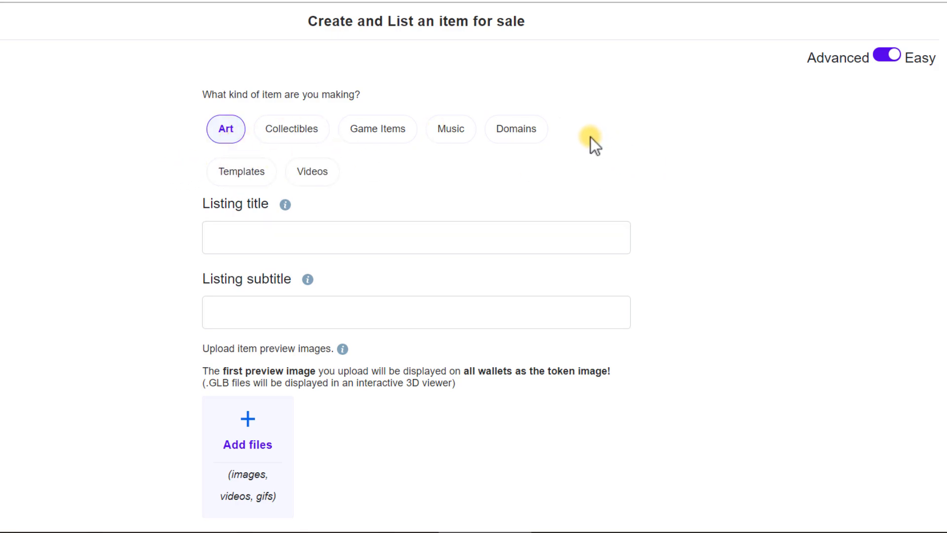
pyautogui.click(365, 224)
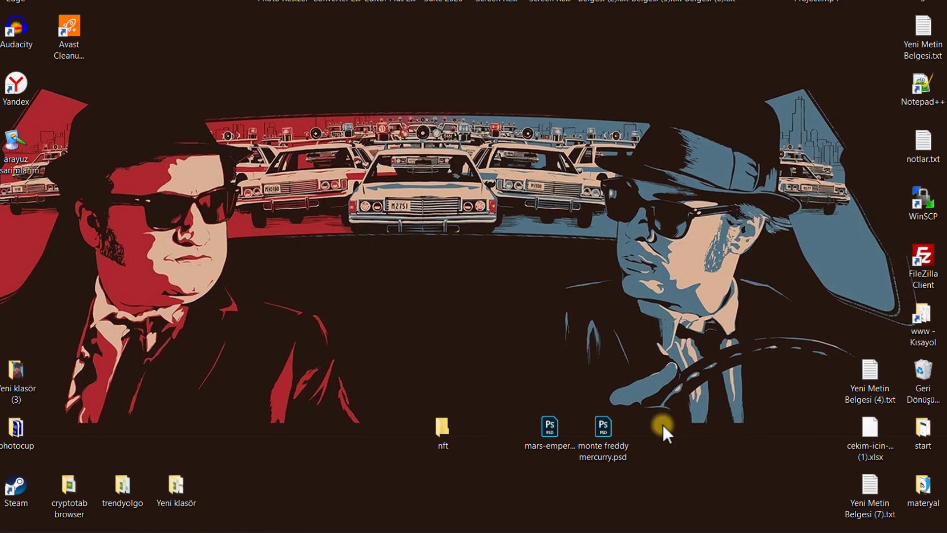
# Step: Open the desktop's mars-emper... PSD in Photoshop and examine the crowned emperor artwork up close and as a whole
pyautogui.click(554, 422)
pyautogui.doubleClick(554, 422)
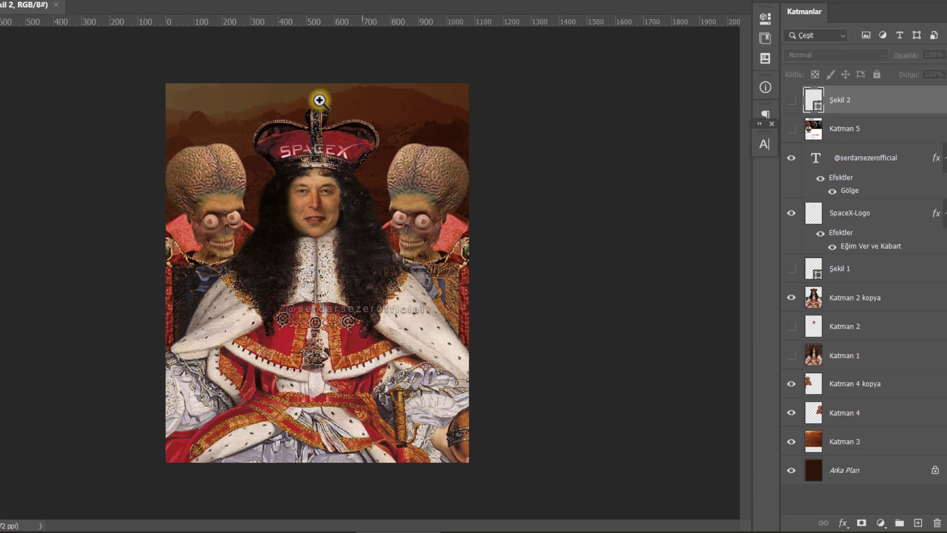
pyautogui.click(309, 121)
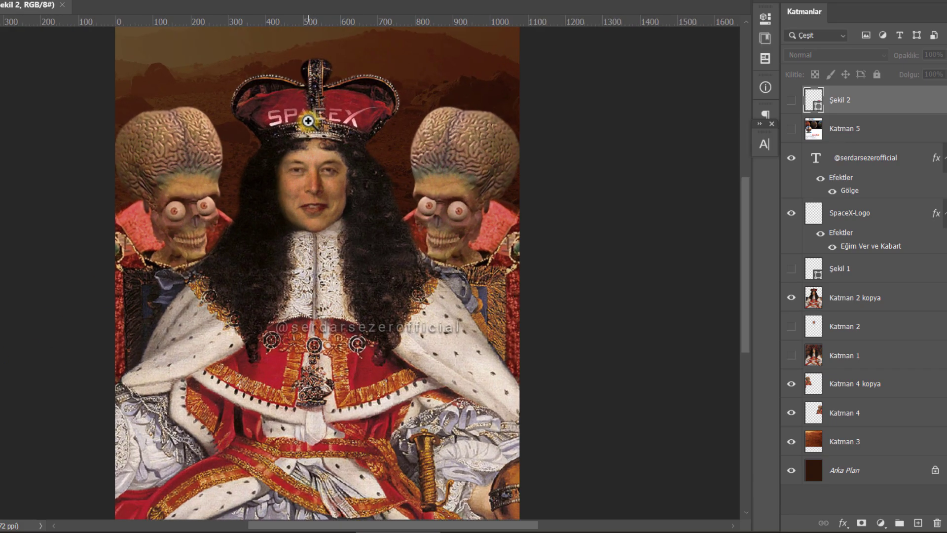
pyautogui.keyDown('alt'); pyautogui.click(291, 120); pyautogui.keyUp('alt')
pyautogui.scroll(-3, 312, 209)
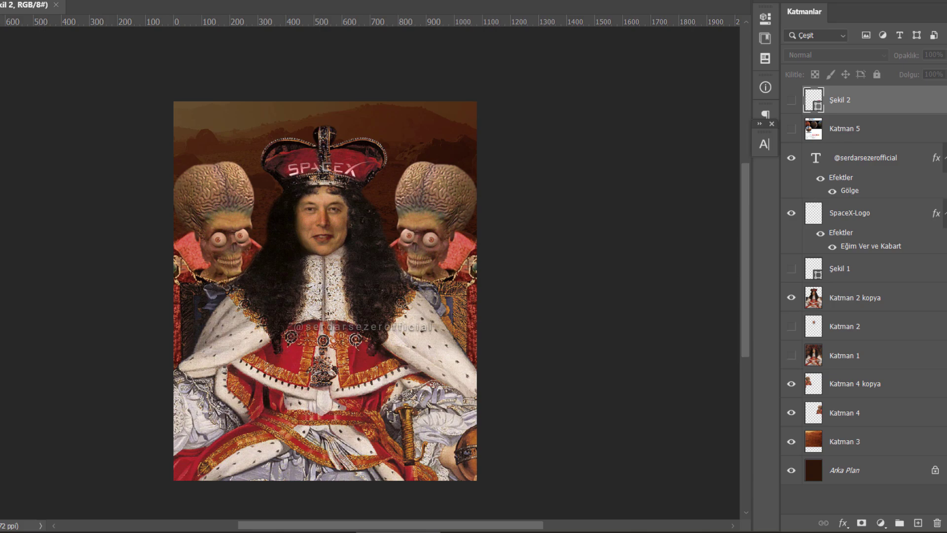
# Step: Toggle the visibility of the Katman 2 kopya layer, leaving it shown, and hide the watermark text layer
pyautogui.click(789, 299)
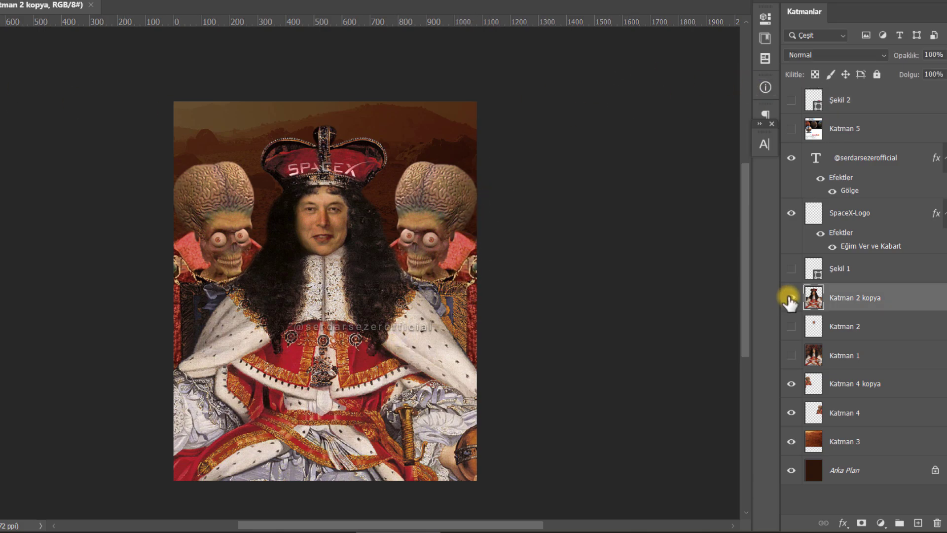
pyautogui.click(790, 298)
pyautogui.click(791, 298)
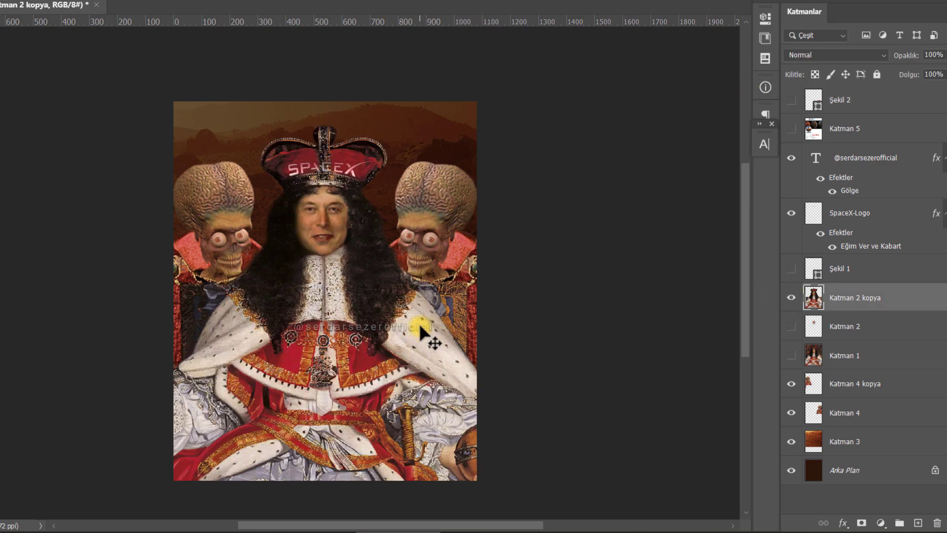
pyautogui.click(419, 321)
pyautogui.click(791, 158)
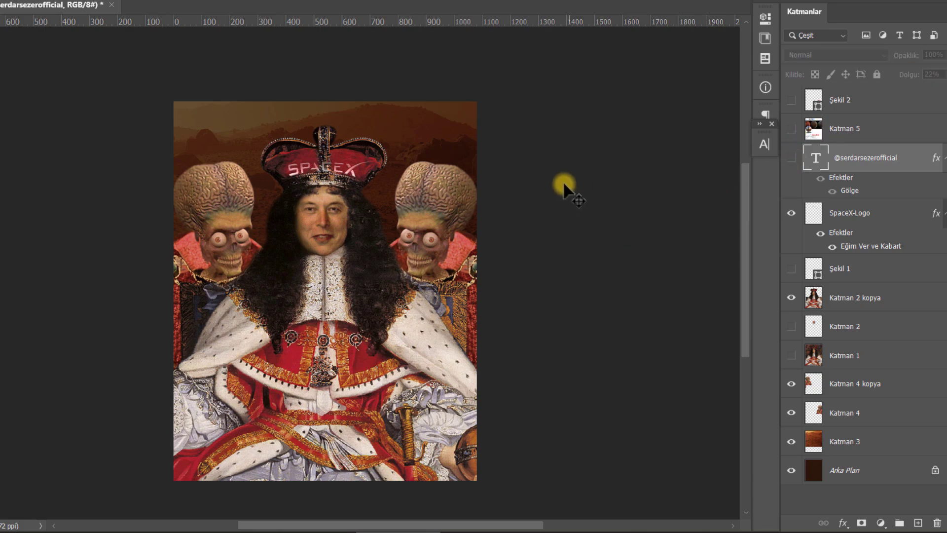
# Step: Export the artwork for web as a quality 100 JPEG named mars-emperor.jpg in the desktop's nft folder
pyautogui.hotkey('ctrl', 'alt', 'shift', 's')
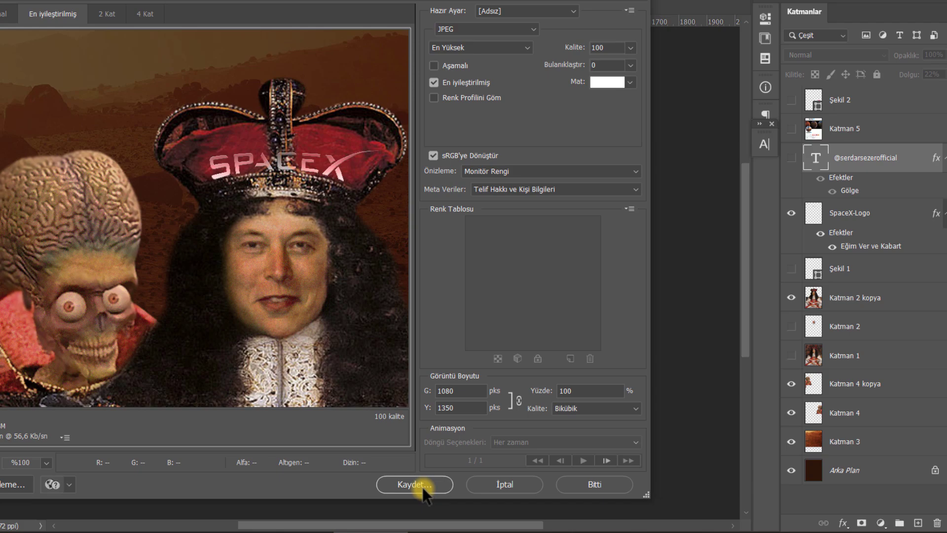
pyautogui.click(420, 485)
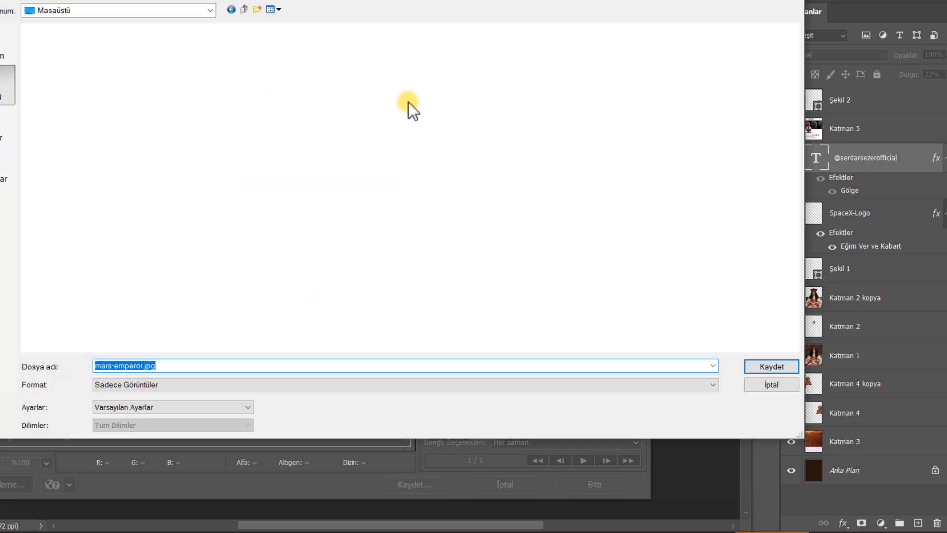
pyautogui.click(263, 183)
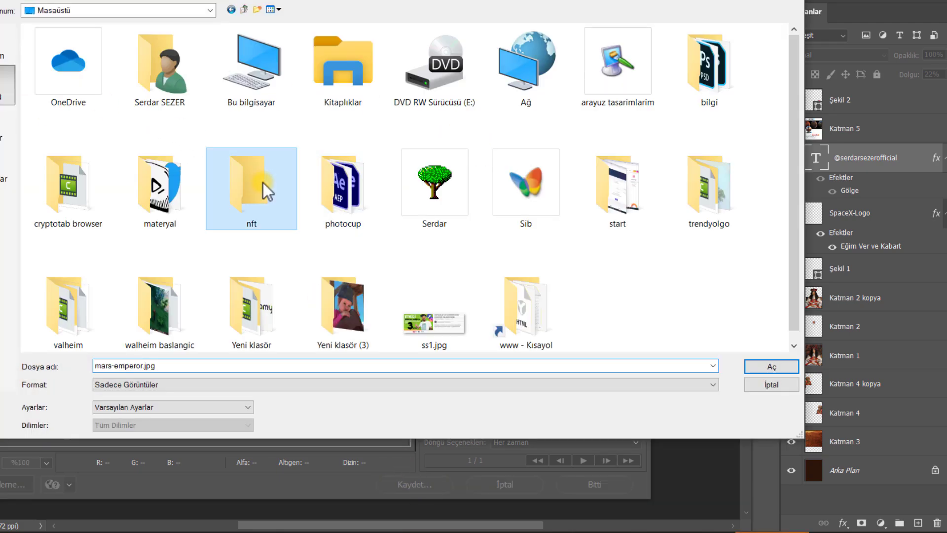
pyautogui.doubleClick(262, 183)
pyautogui.doubleClick(127, 365)
pyautogui.click(771, 367)
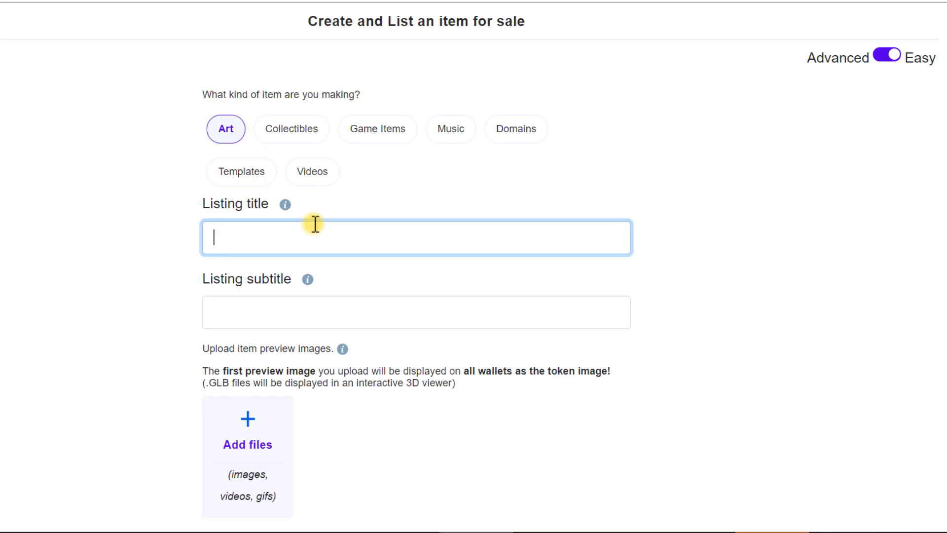
# Step: On the Mintable listing form, enter the title "Emperor Of Mars" and the subtitle "Manipulation on the theme of Elon Musk."
pyautogui.write('Emperor Of Mars')
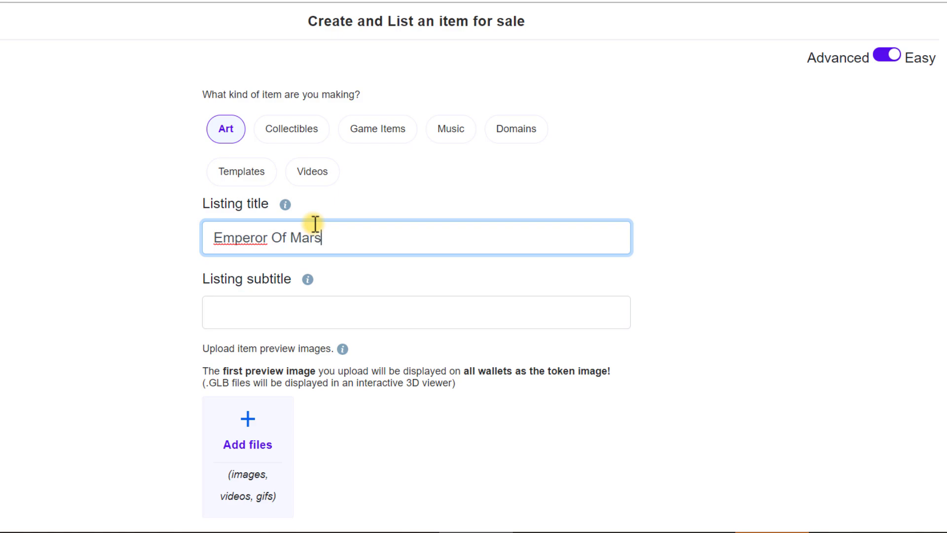
pyautogui.press('Tab')
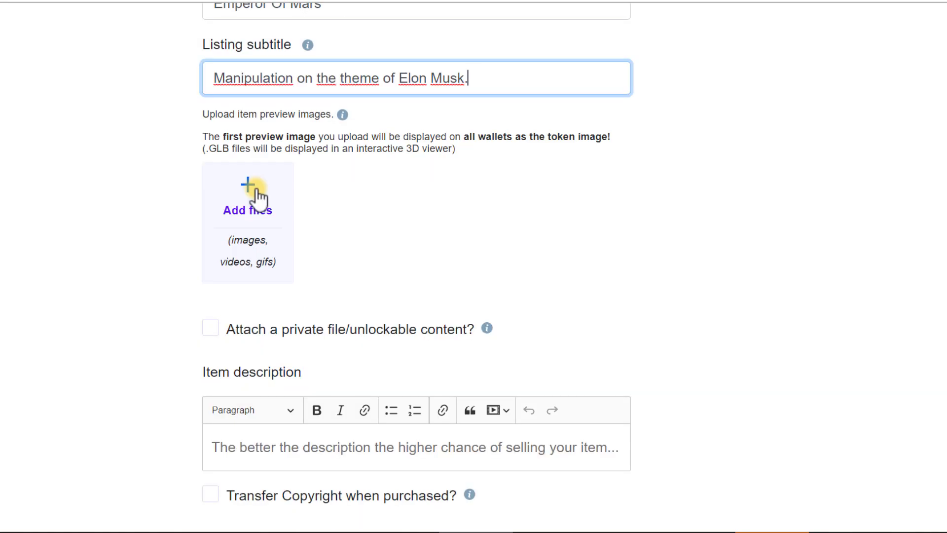
pyautogui.write('.')
# Step: Upload the exported emperor artwork as the listing's preview image
pyautogui.click(256, 188)
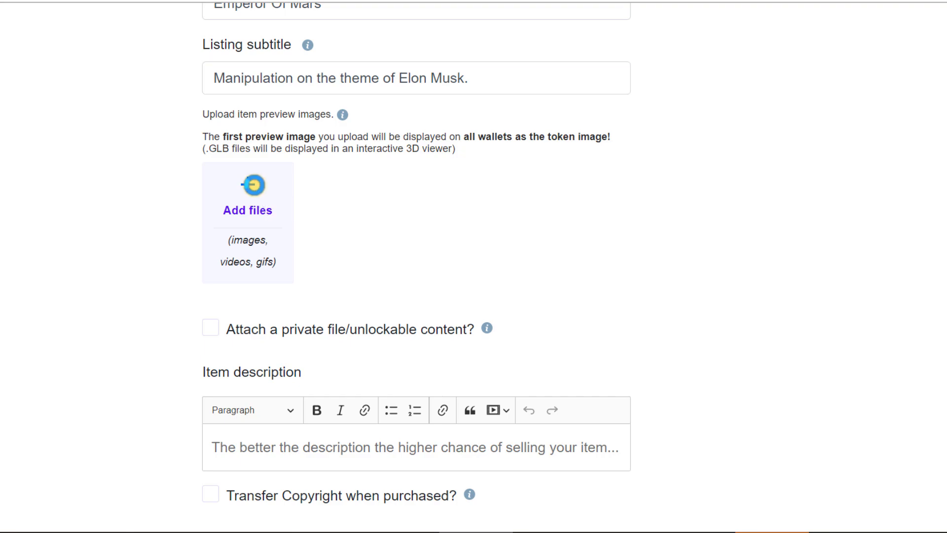
pyautogui.doubleClick(102, 69)
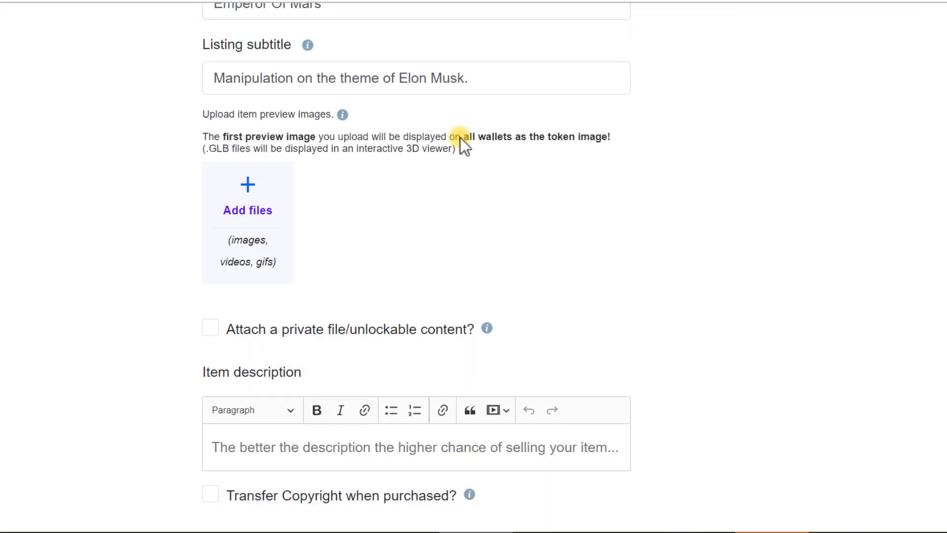
pyautogui.scroll(-2, 643, 217)
# Step: Enter the item description "Elon musk was the emperor of our hearts. But that was not enough for him. I said let me visualize it too."
pyautogui.click(377, 340)
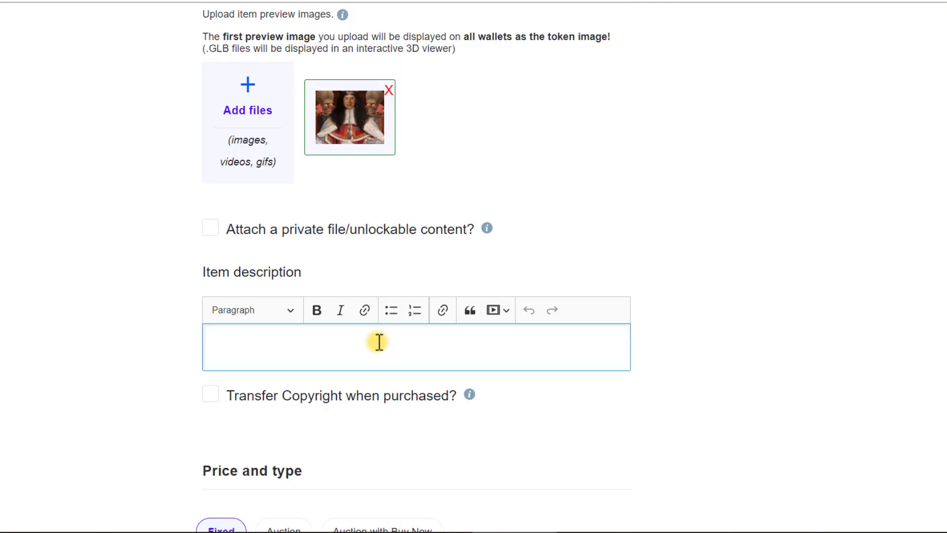
pyautogui.scroll(5, 378, 342)
pyautogui.scroll(-5, 377, 342)
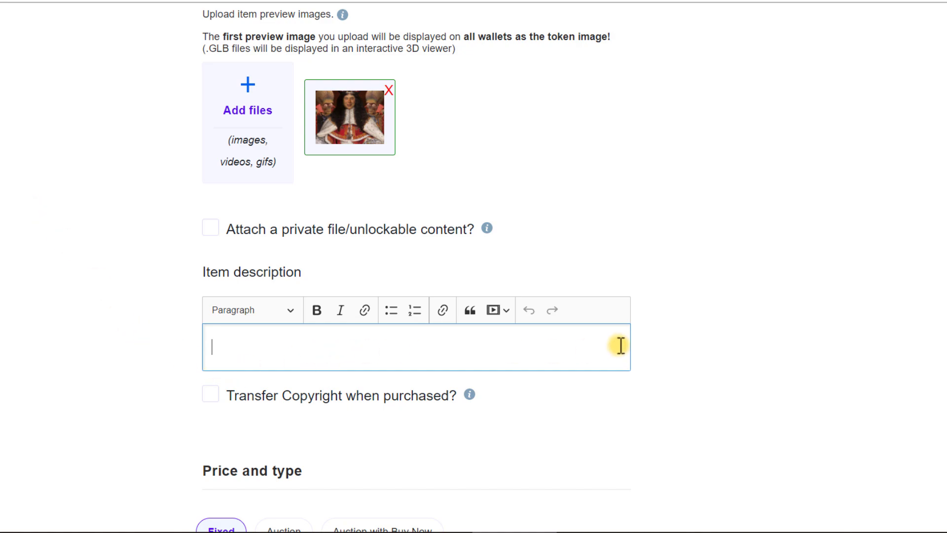
pyautogui.write('Elon musk was the emperor of our hearts. But that was not enough for him. I said let me visualize it too.')
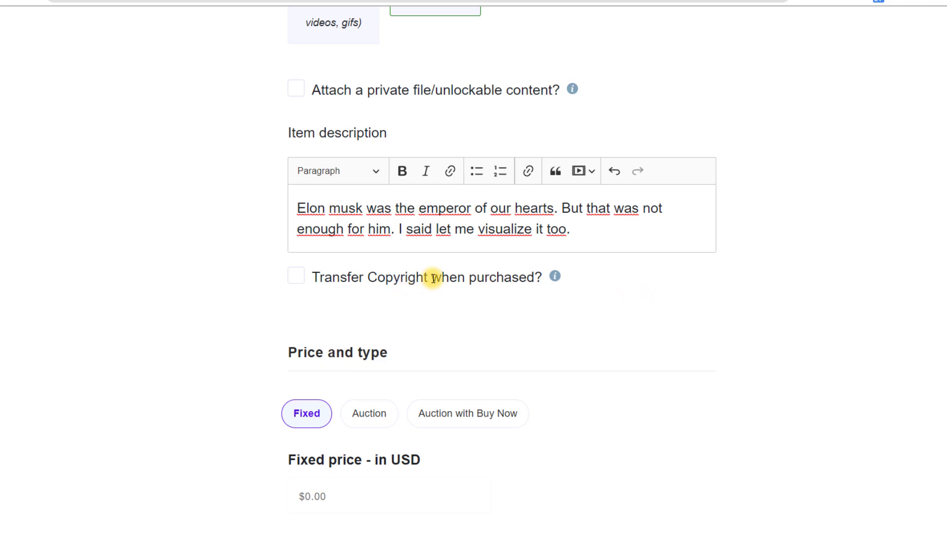
# Step: Review the listing's title, subtitle, preview image, unlockable content option and item description
pyautogui.scroll(10, 661, 276)
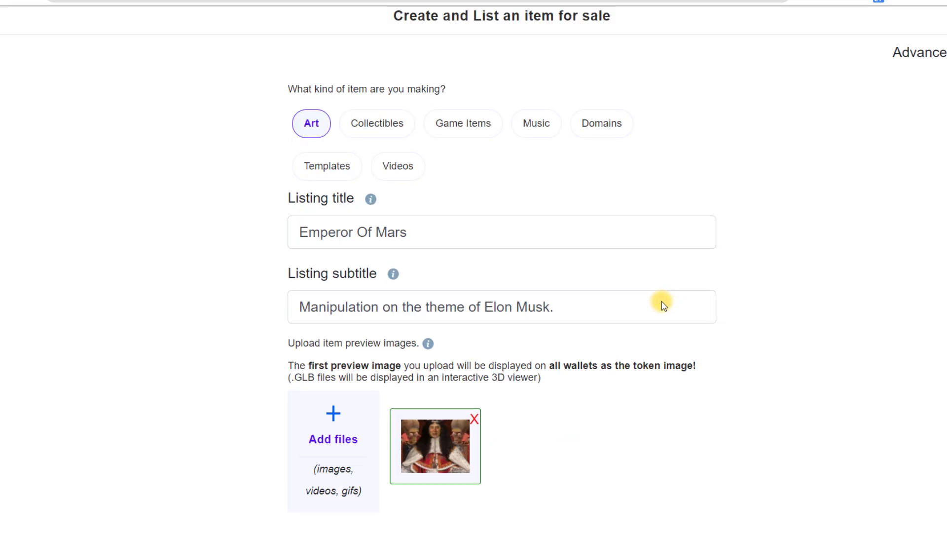
pyautogui.scroll(-5, 651, 304)
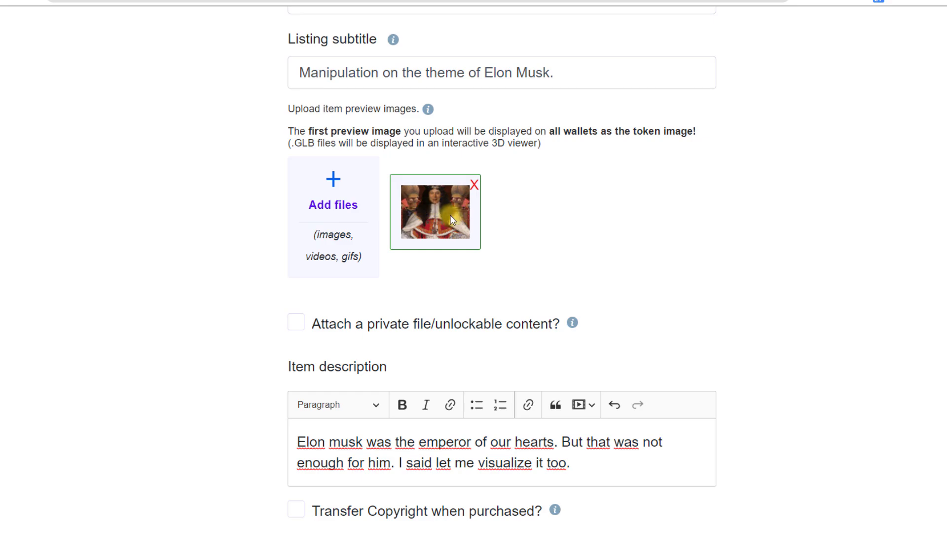
pyautogui.scroll(-5, 449, 215)
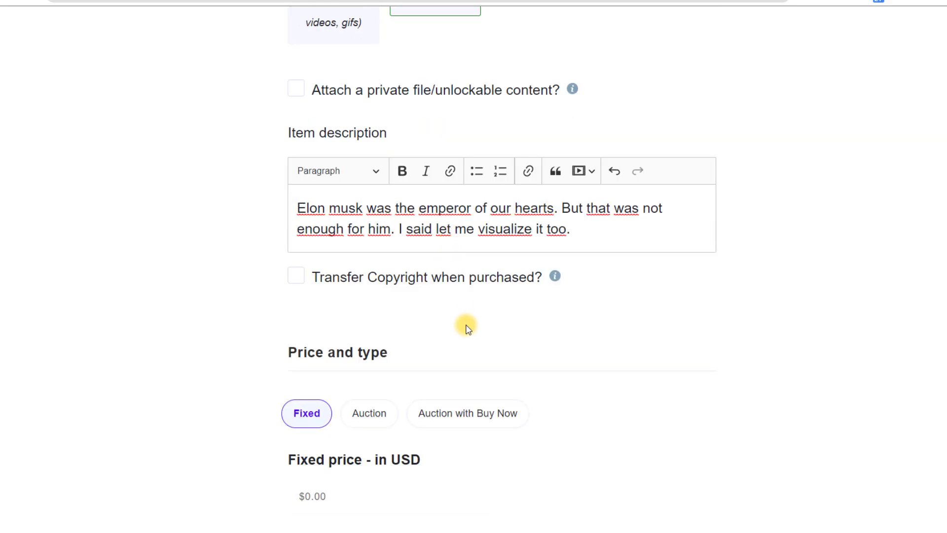
pyautogui.scroll(5, 466, 328)
pyautogui.scroll(-5, 468, 336)
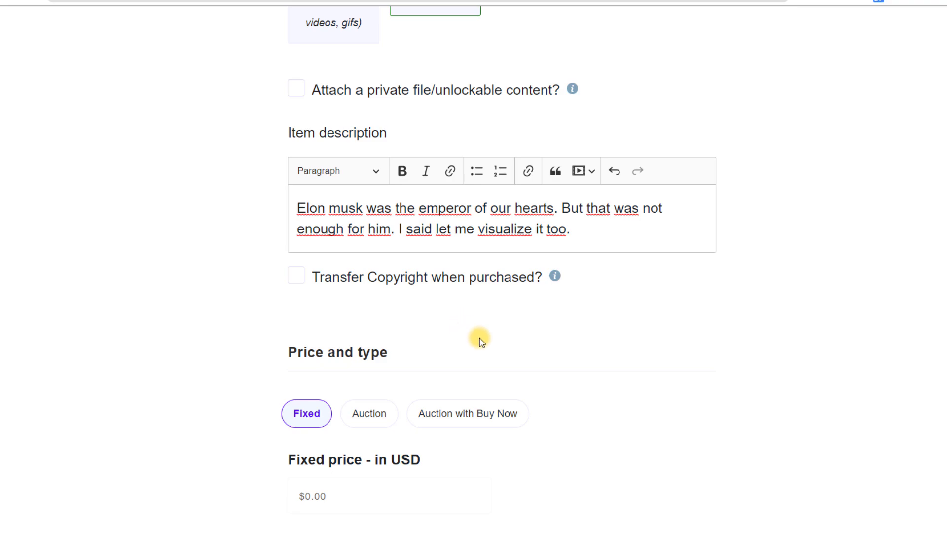
pyautogui.scroll(10, 478, 339)
pyautogui.scroll(-5, 478, 339)
pyautogui.scroll(-5, 478, 339)
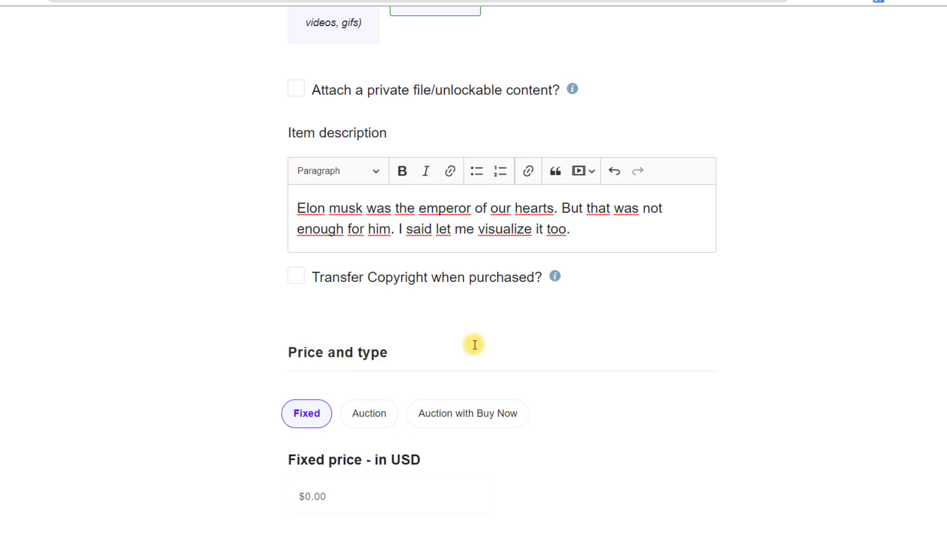
pyautogui.scroll(9, 483, 344)
pyautogui.scroll(-4, 444, 222)
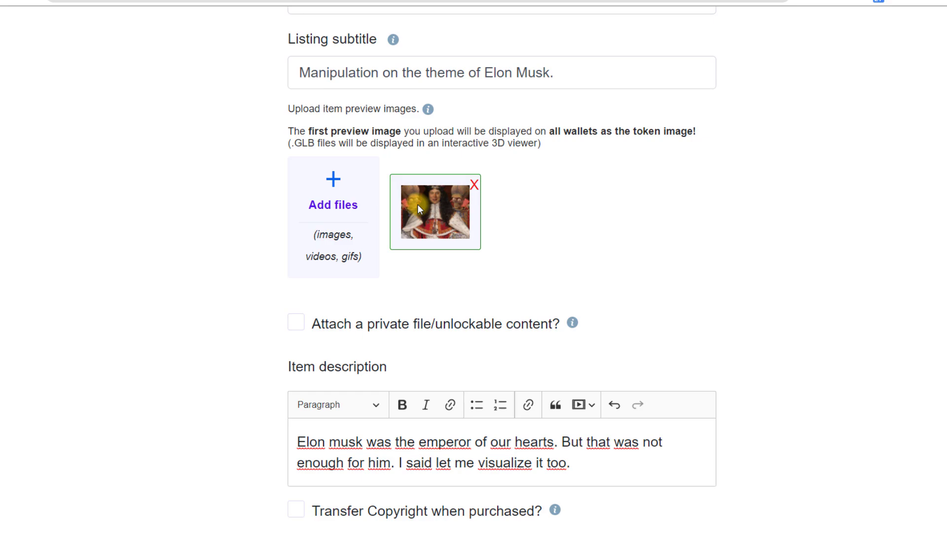
pyautogui.scroll(-5, 626, 240)
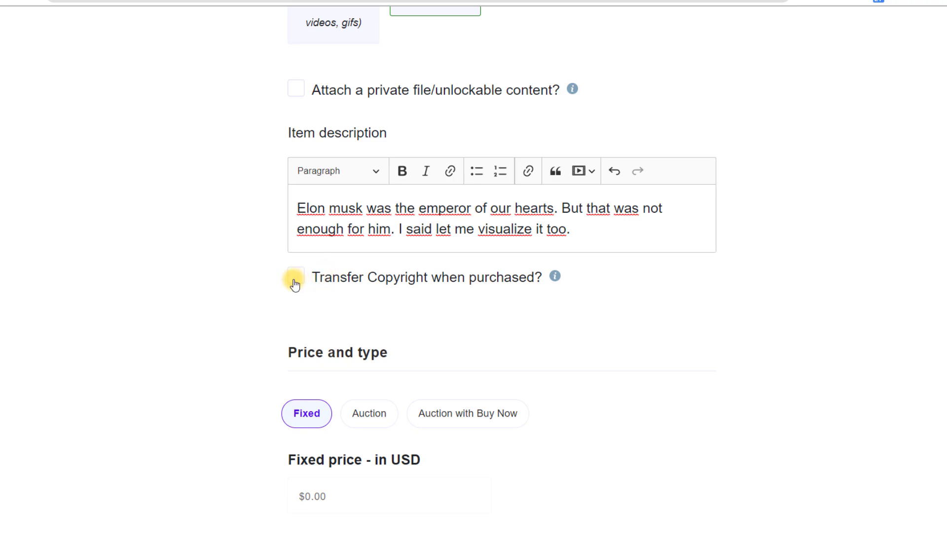
# Step: Enable the transfer of copyright to the buyer when the item is purchased
pyautogui.click(295, 280)
pyautogui.scroll(4, 501, 267)
pyautogui.scroll(-6, 502, 266)
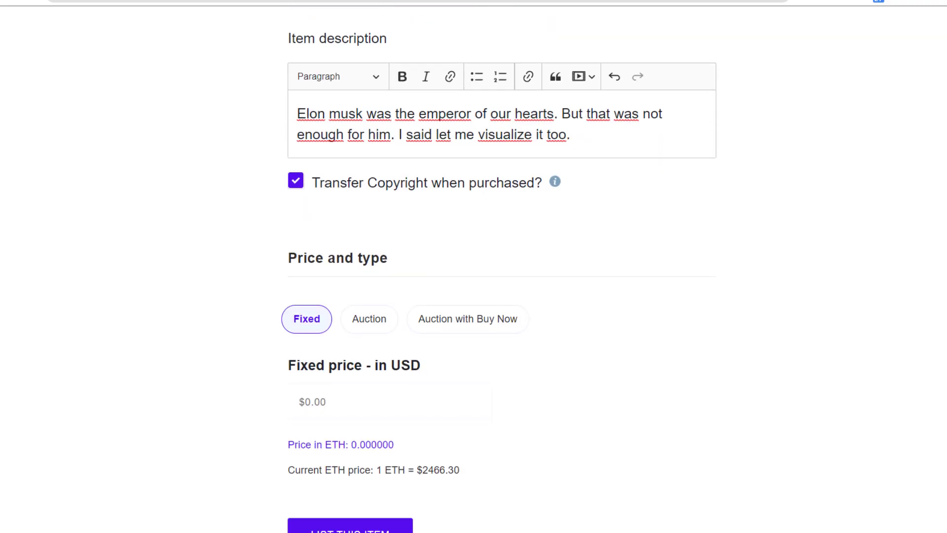
# Step: Set the sale type to Auction and check its starting bid price field and auction length choices
pyautogui.scroll(-2, 502, 266)
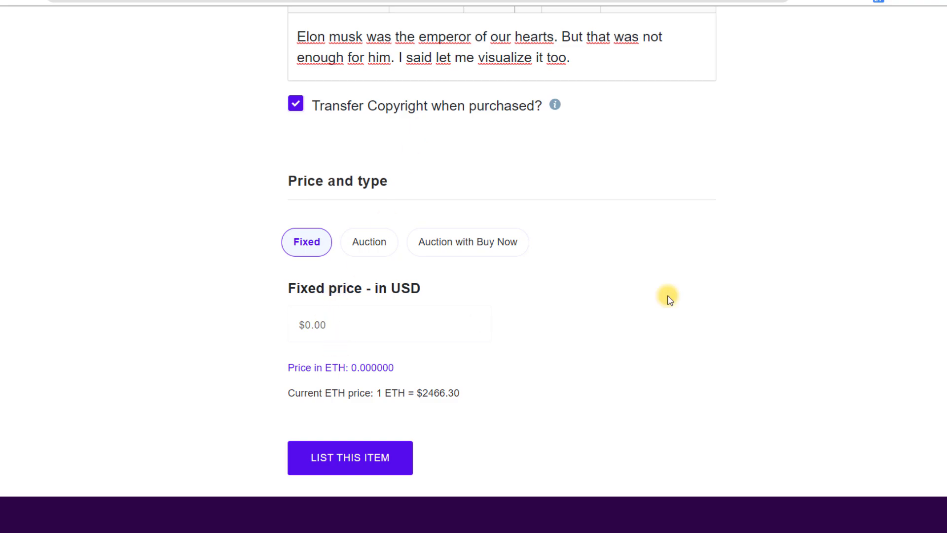
pyautogui.click(369, 242)
pyautogui.scroll(-1, 363, 264)
pyautogui.click(363, 263)
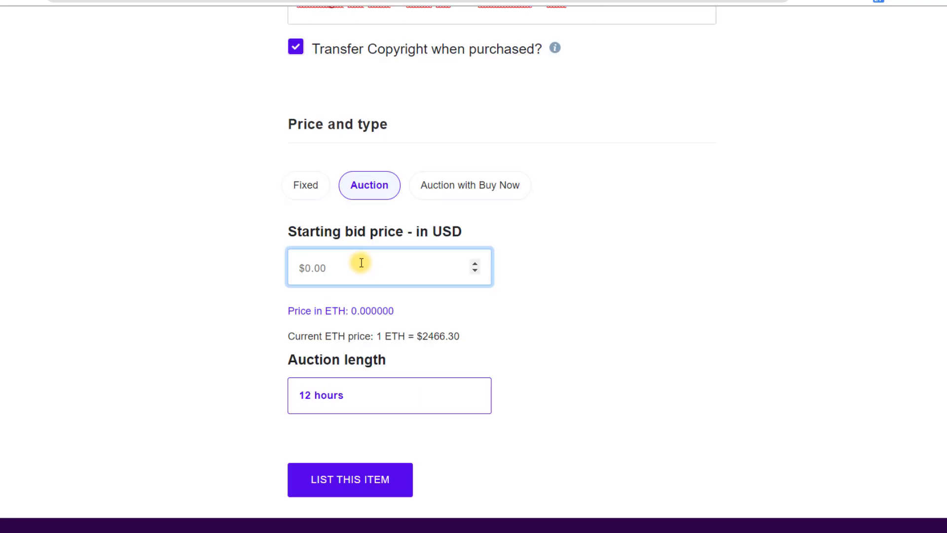
pyautogui.click(367, 186)
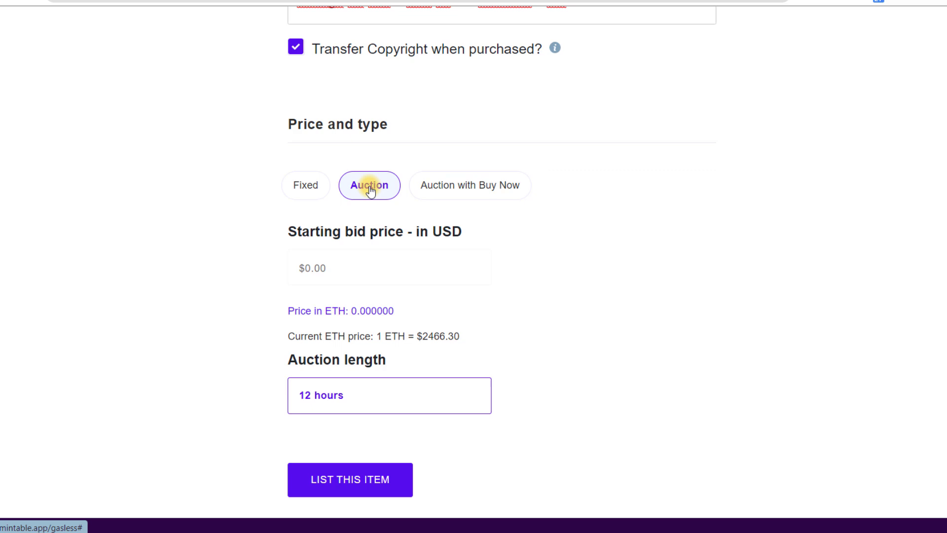
pyautogui.click(344, 270)
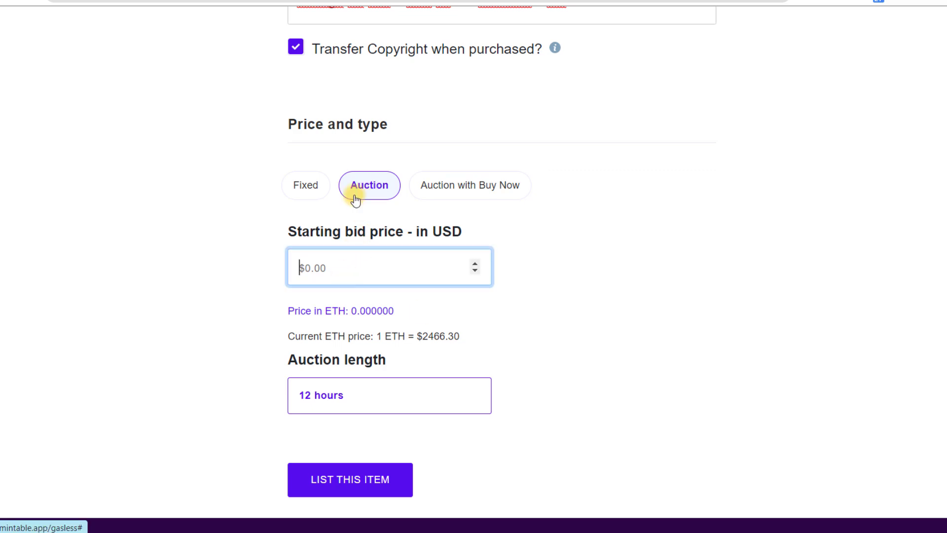
pyautogui.click(364, 386)
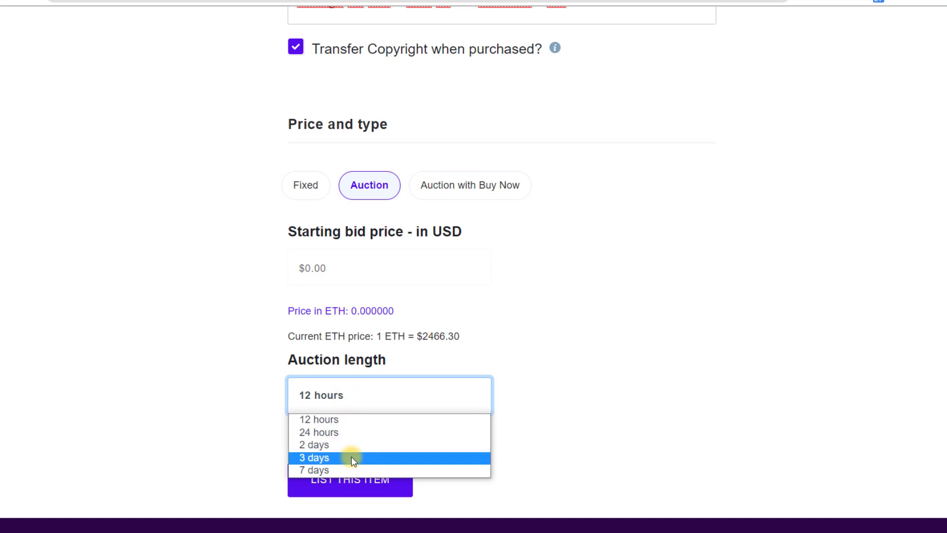
pyautogui.click(720, 328)
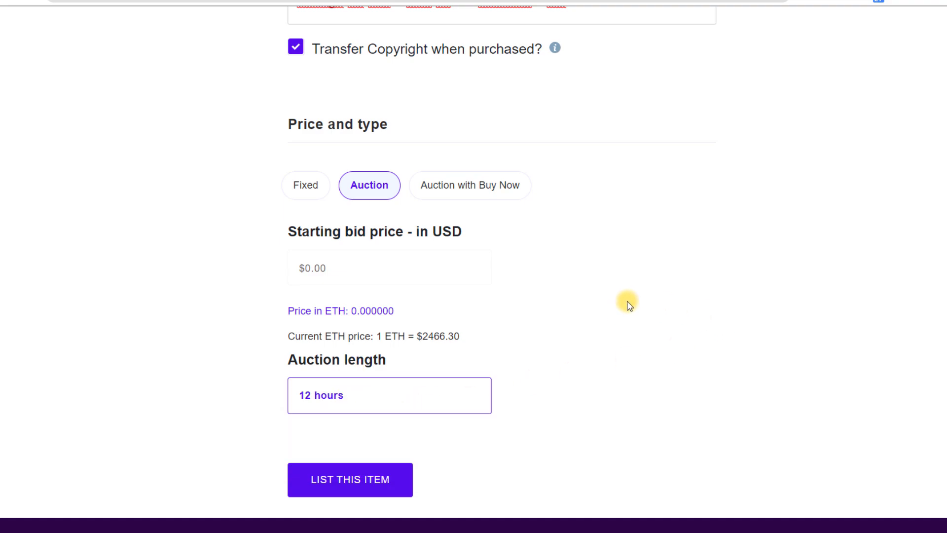
# Step: Set the sale type to Auction with Buy Now and look over its starting bid and buy now price fields
pyautogui.click(484, 201)
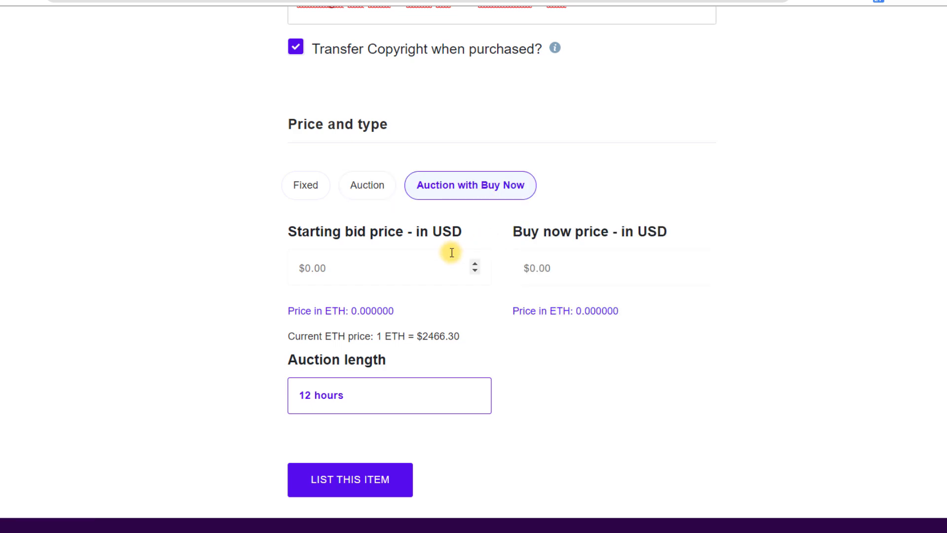
pyautogui.click(352, 263)
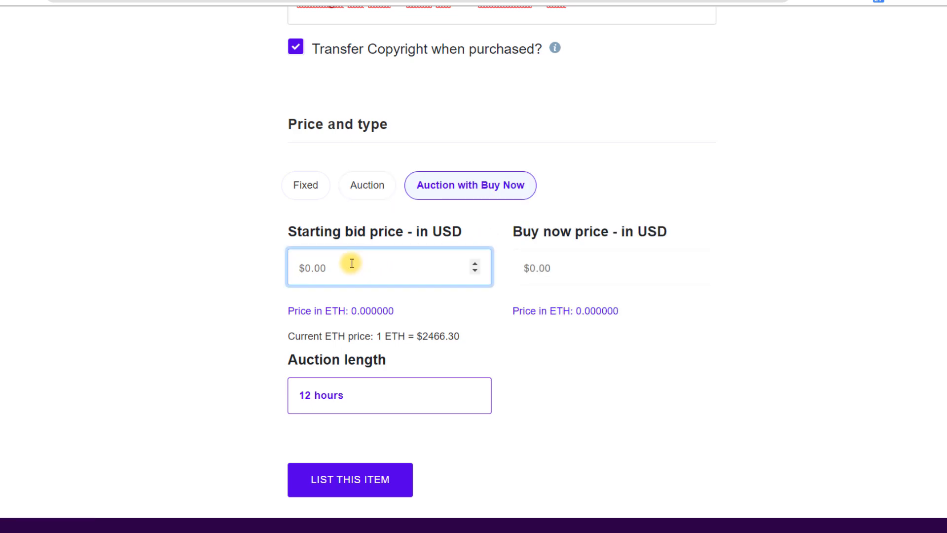
pyautogui.click(568, 269)
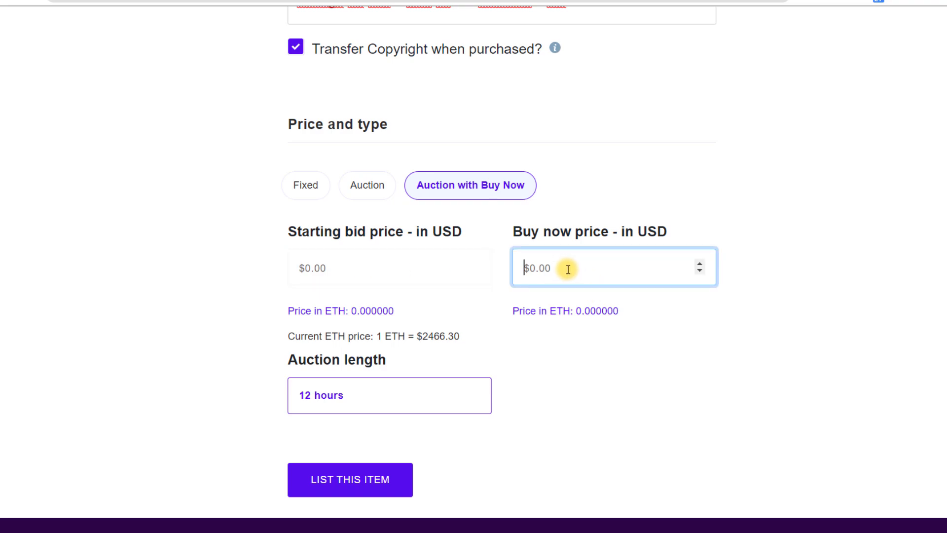
pyautogui.click(357, 272)
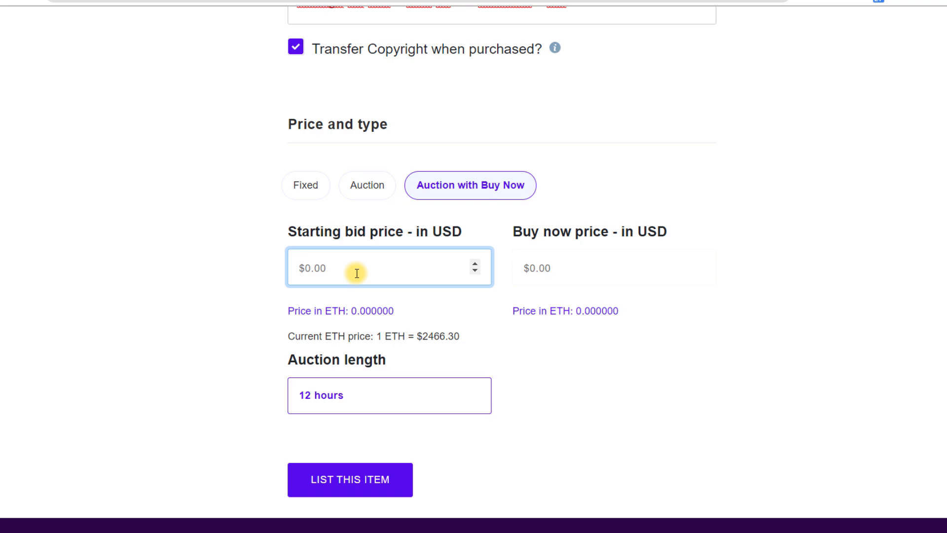
pyautogui.click(559, 268)
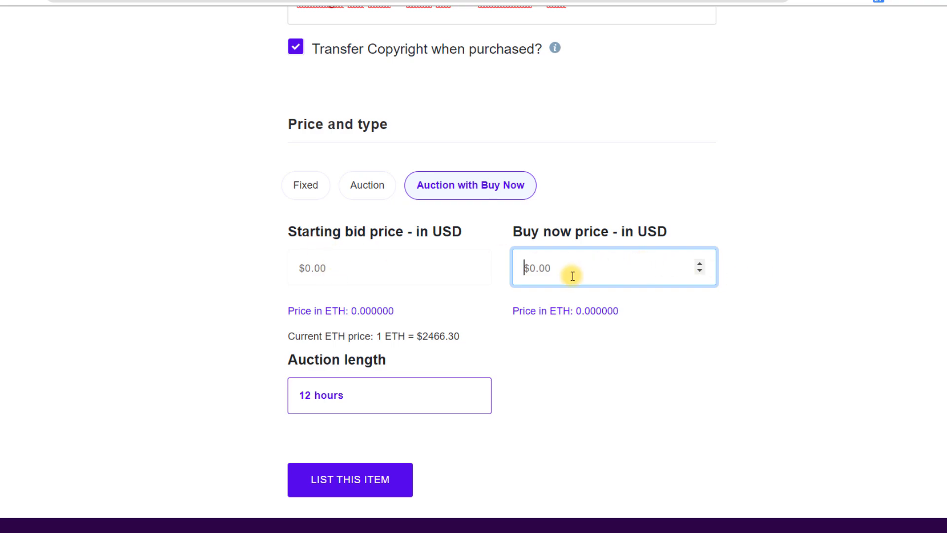
pyautogui.scroll(15, 840, 302)
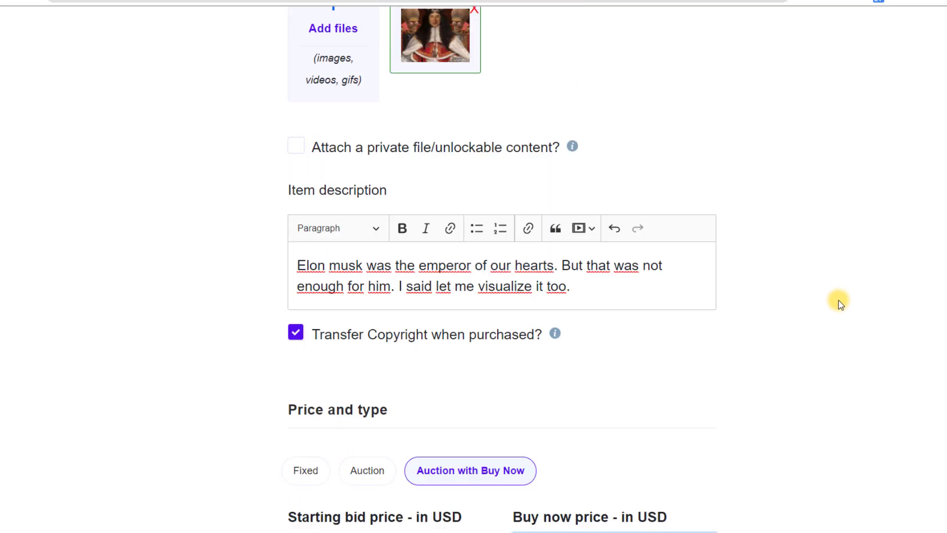
pyautogui.scroll(-18, 839, 292)
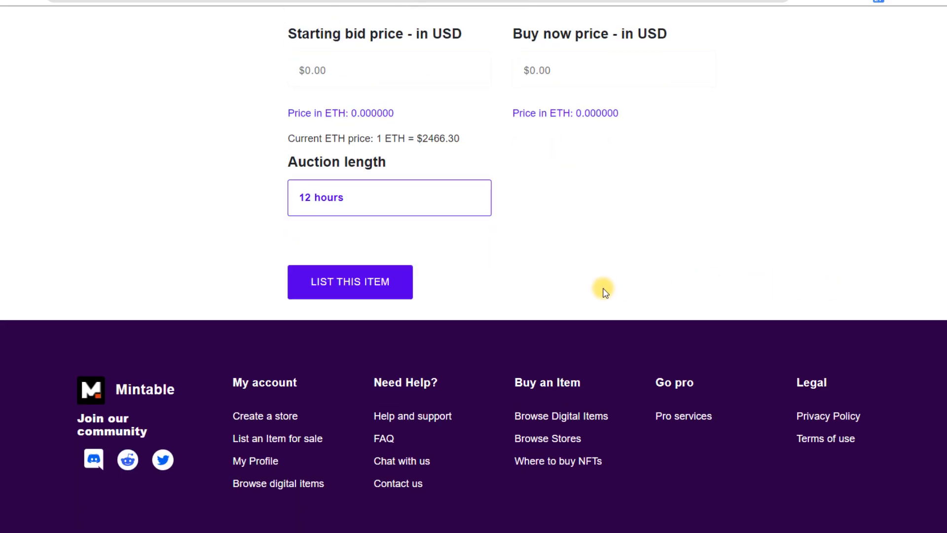
# Step: Set the sale type to Fixed and activate its price field in USD
pyautogui.scroll(3, 603, 285)
pyautogui.scroll(-5, 341, 296)
pyautogui.scroll(5, 345, 268)
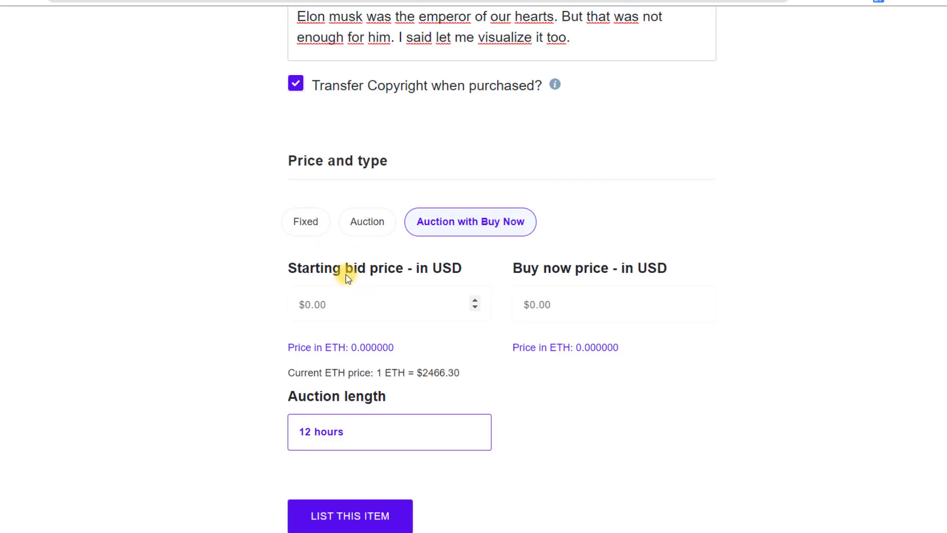
pyautogui.click(307, 220)
pyautogui.click(368, 301)
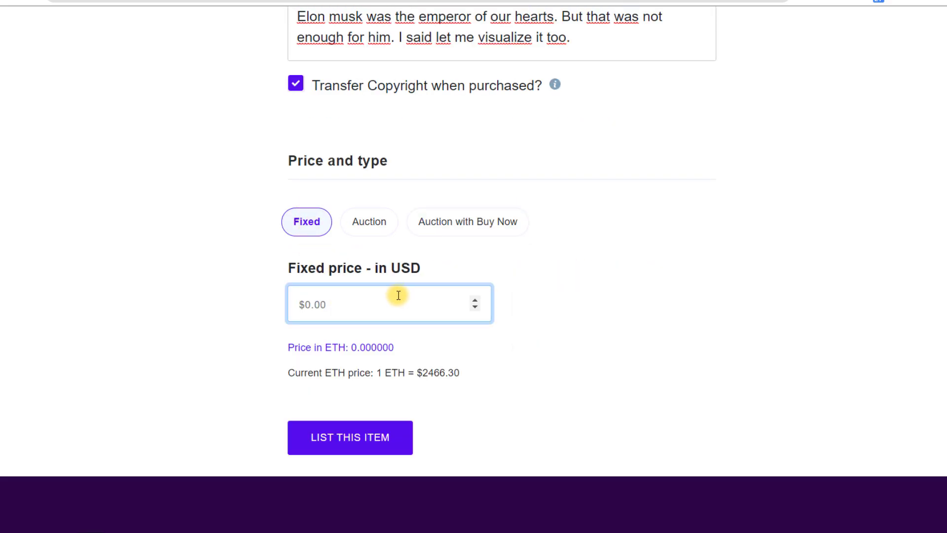
# Step: Enter a fixed price of 20 USD, and replace it with 10 USD
pyautogui.scroll(10, 414, 316)
pyautogui.scroll(-5, 414, 322)
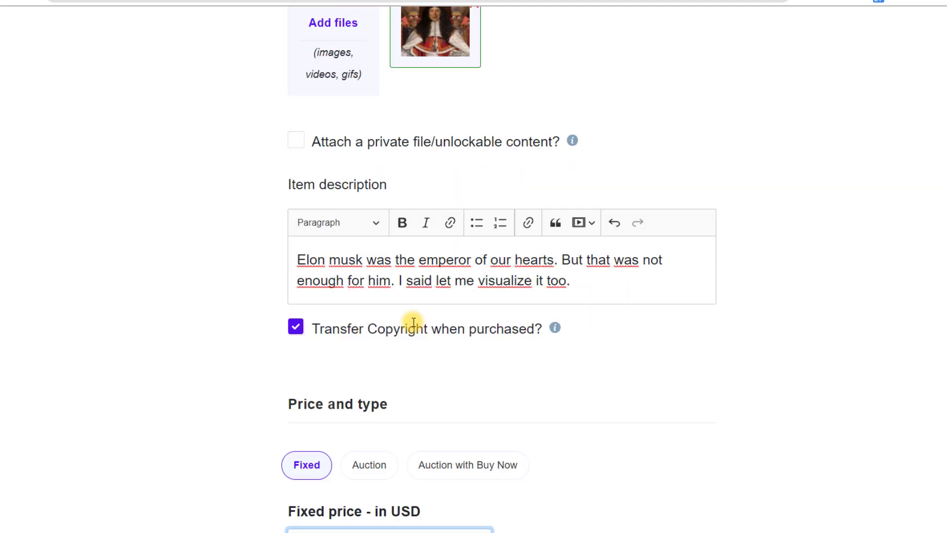
pyautogui.scroll(5, 412, 322)
pyautogui.scroll(-10, 413, 323)
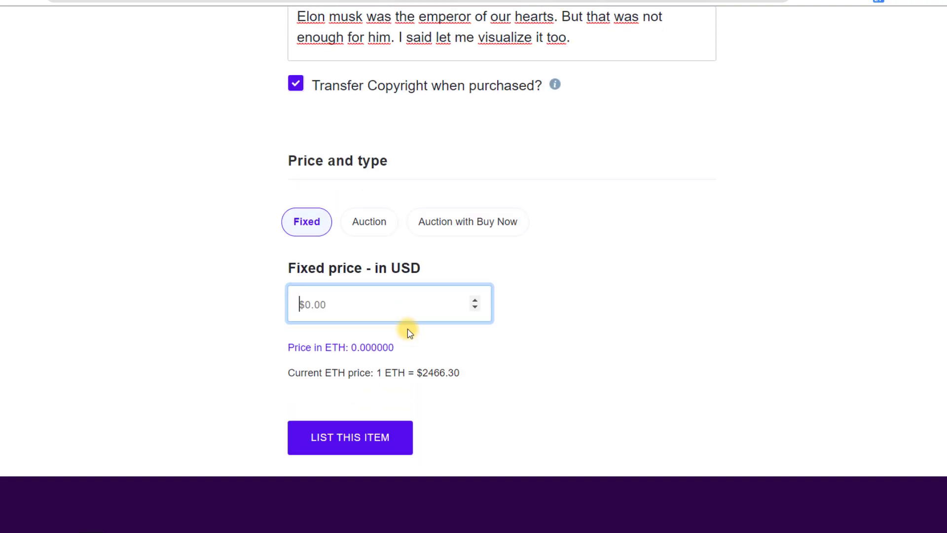
pyautogui.write('20')
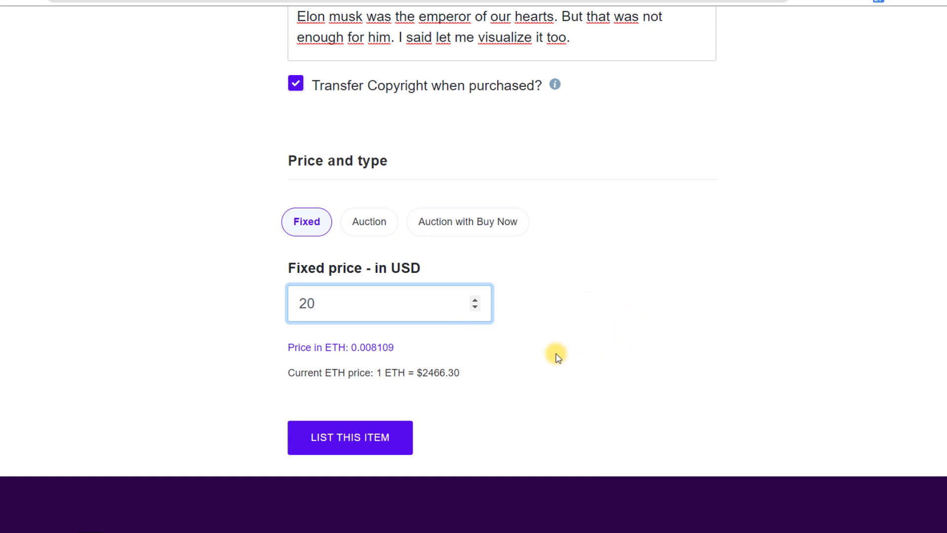
pyautogui.moveTo(361, 311); pyautogui.dragTo(222, 298)
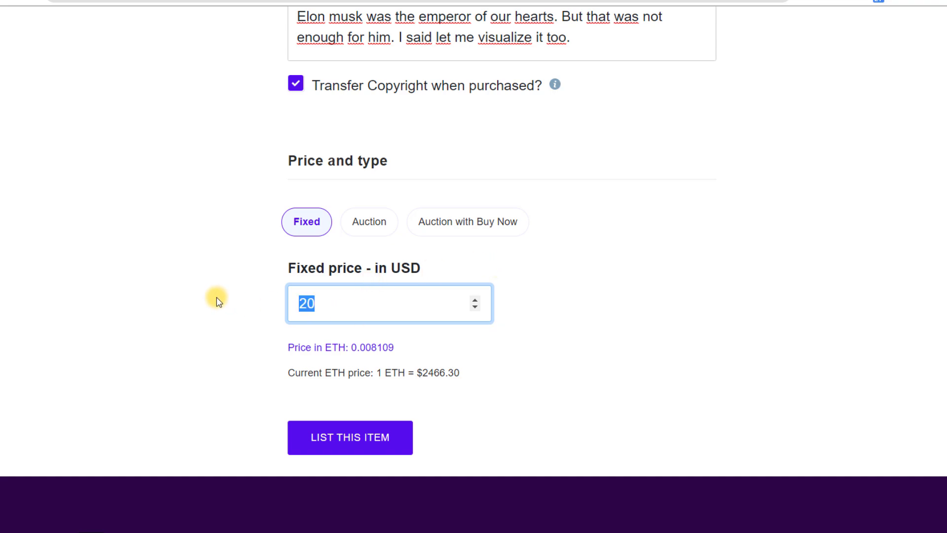
pyautogui.write('10')
pyautogui.click(710, 254)
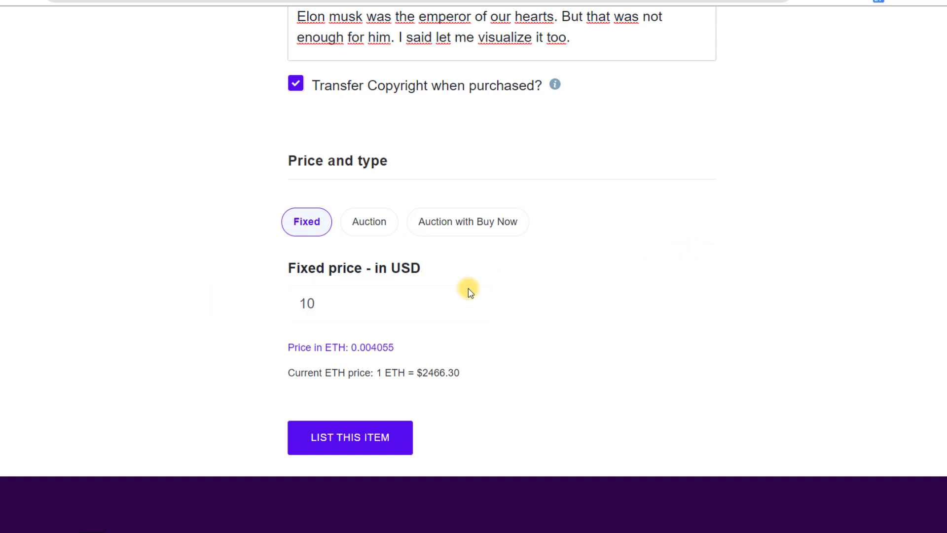
# Step: Try to list the item at the 10 USD price, and cancel the high gas fees alert
pyautogui.click(373, 440)
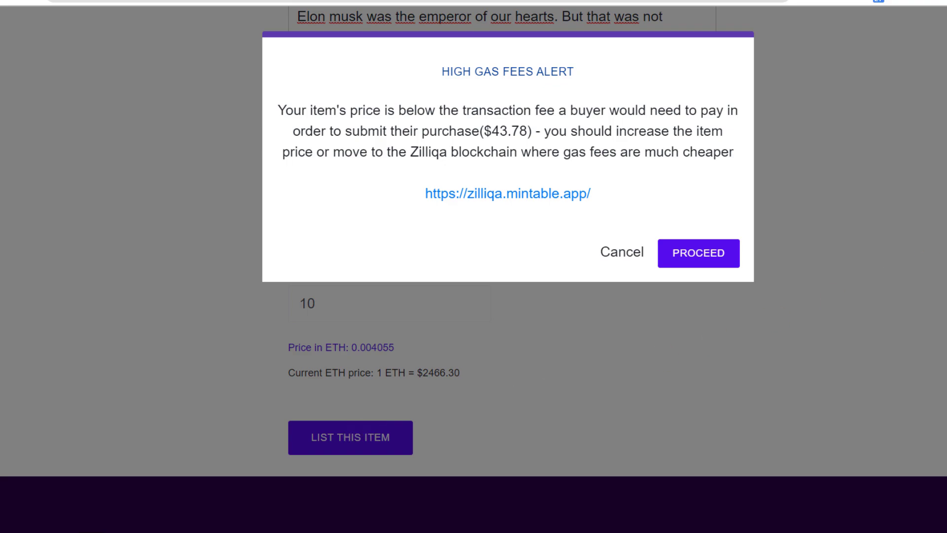
pyautogui.click(944, 203)
pyautogui.scroll(-3, 878, 319)
pyautogui.scroll(5, 875, 318)
pyautogui.scroll(-5, 874, 316)
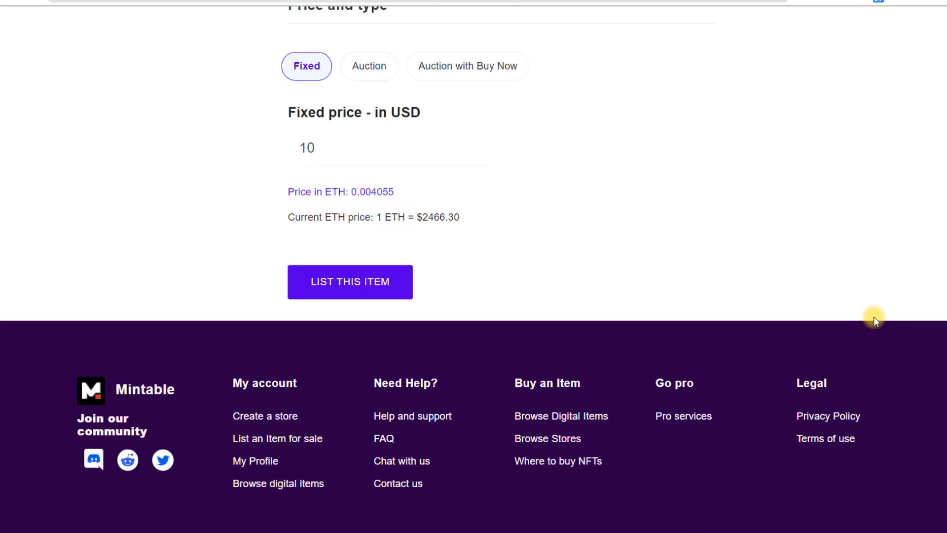
pyautogui.press('Return')
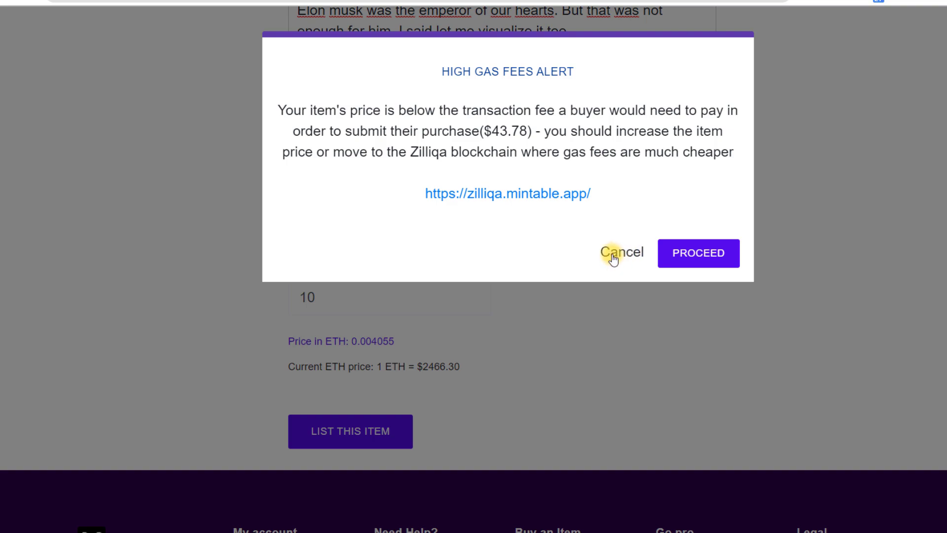
pyautogui.click(626, 252)
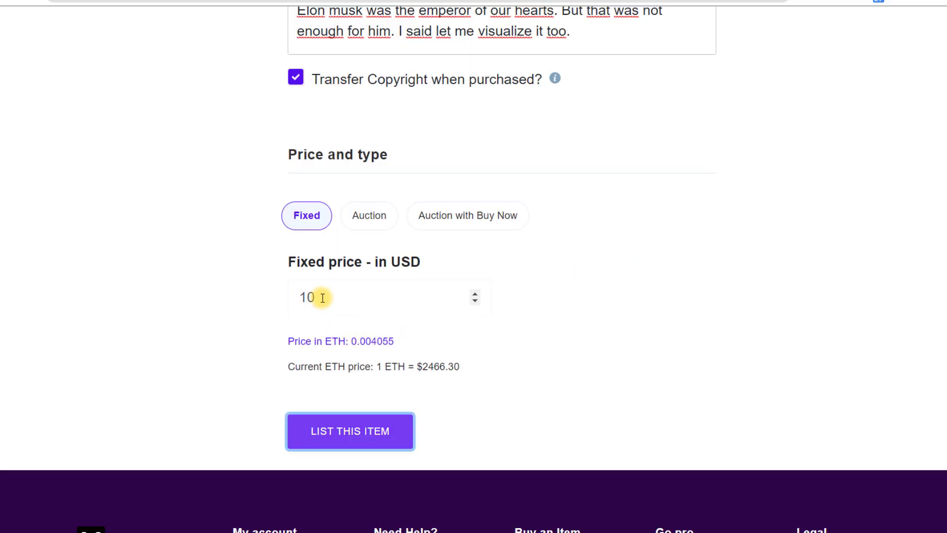
# Step: Set the fixed price to 45 USD and list the item, approving the transaction and signing the request in the MetaMask wallet
pyautogui.moveTo(322, 297); pyautogui.dragTo(264, 298)
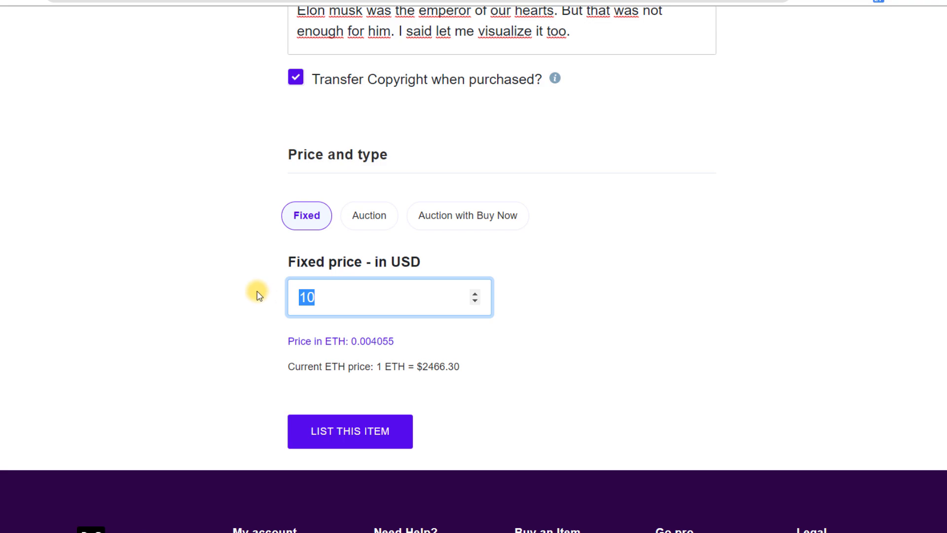
pyautogui.write('45')
pyautogui.click(372, 431)
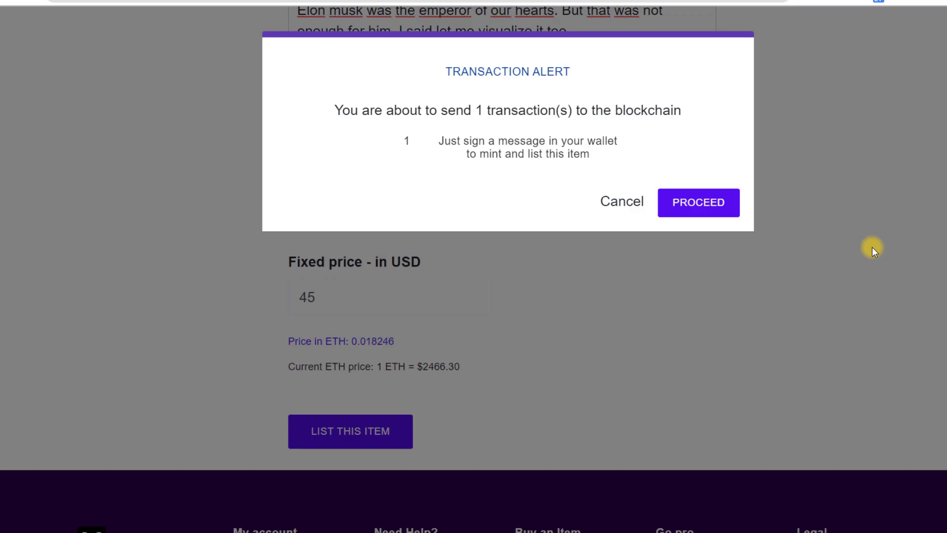
pyautogui.click(714, 203)
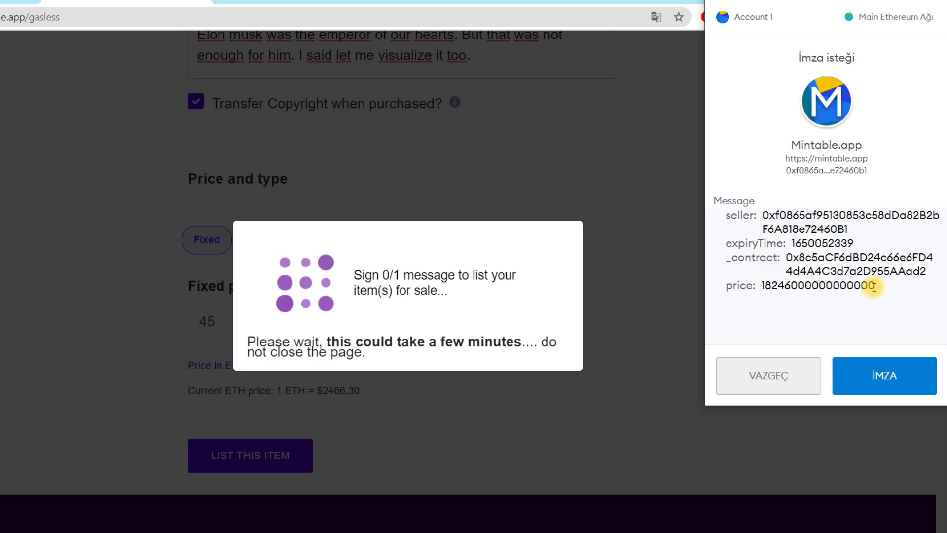
pyautogui.click(878, 379)
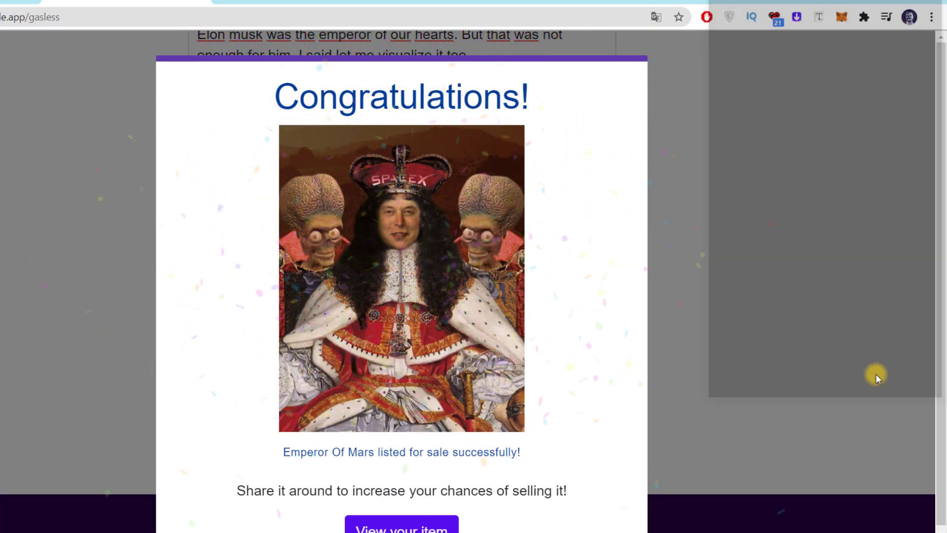
# Step: Open the sale page of the newly listed Emperor Of Mars item and look it over
pyautogui.scroll(-1, 570, 410)
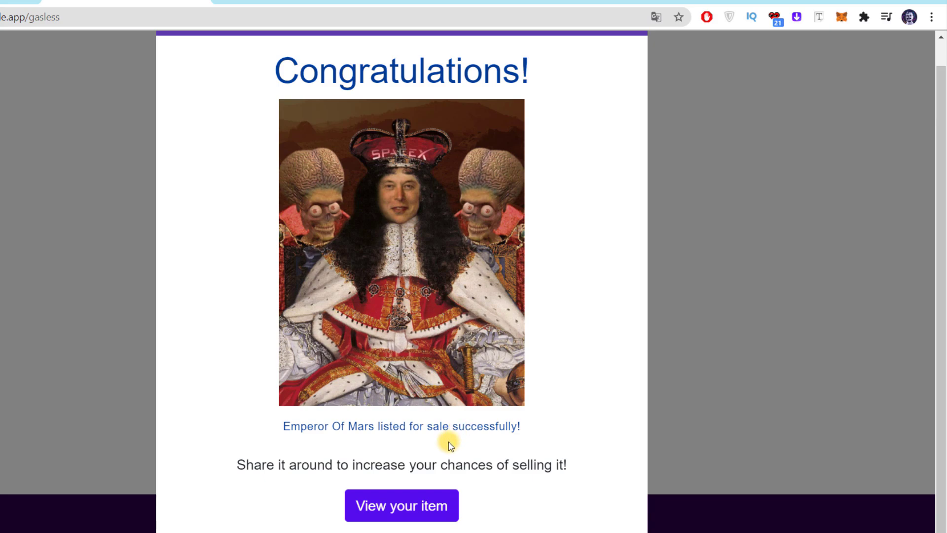
pyautogui.click(439, 508)
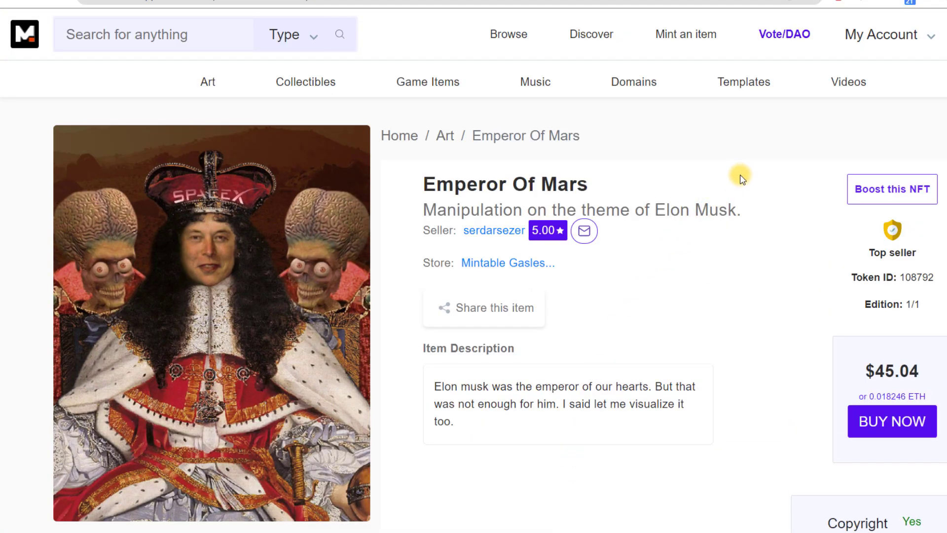
pyautogui.scroll(-5, 740, 173)
pyautogui.scroll(5, 613, 258)
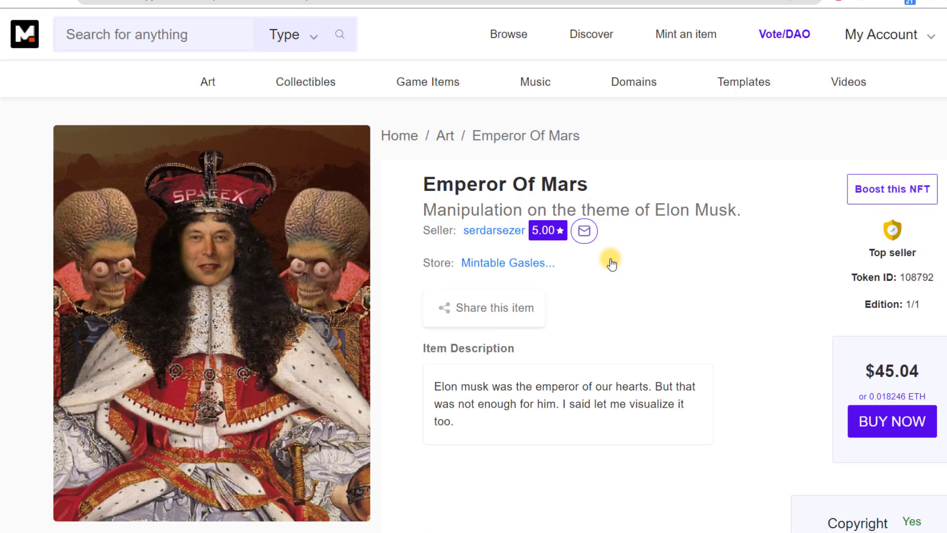
pyautogui.scroll(-5, 408, 301)
pyautogui.scroll(5, 375, 291)
# Step: View the Emperor Of Mars artwork on its own in a separate tab and close it
pyautogui.rightClick(241, 250)
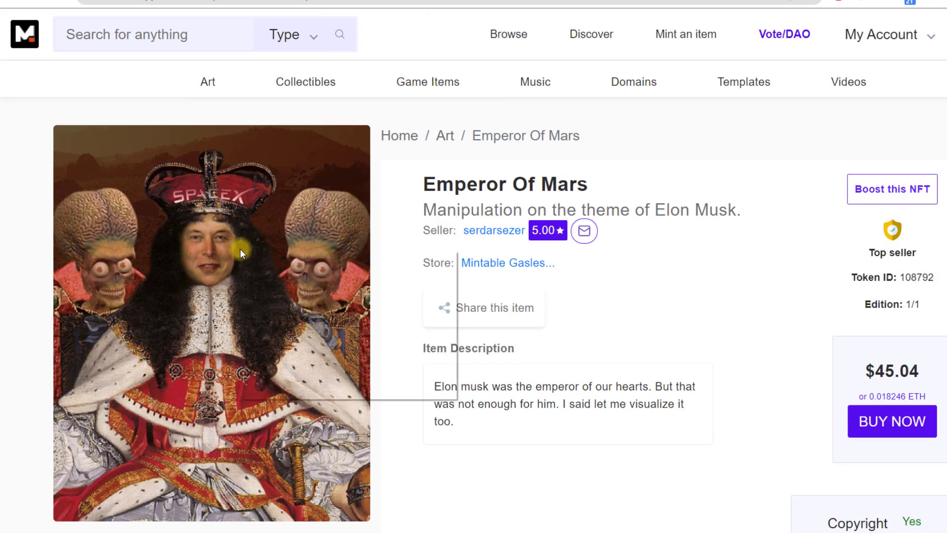
pyautogui.click(286, 253)
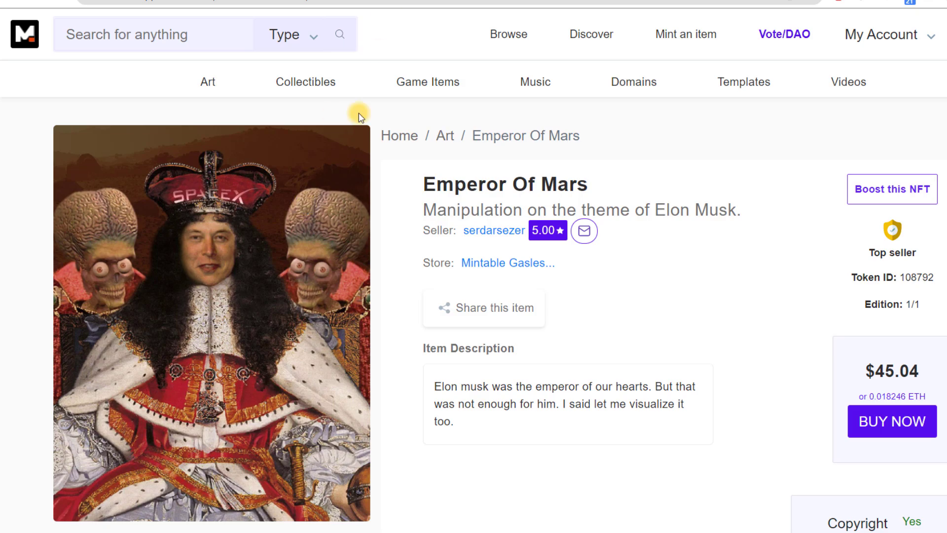
pyautogui.rightClick(286, 243)
pyautogui.click(304, 252)
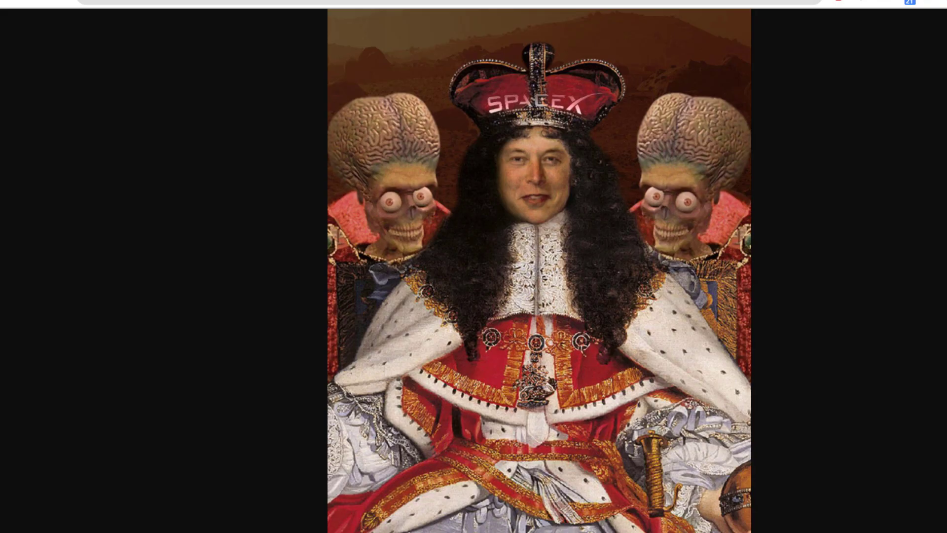
pyautogui.hotkey('ctrl', 'w')
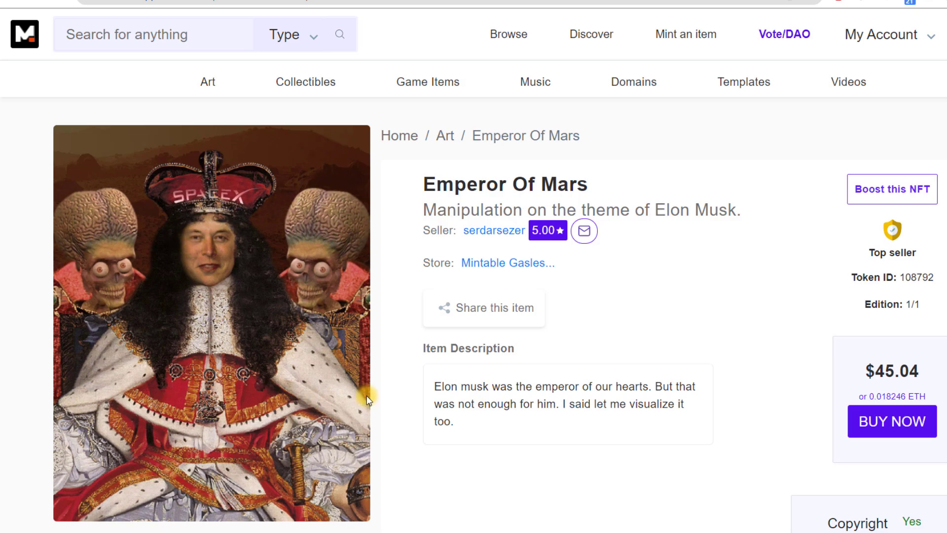
# Step: Examine the item page's copyright, downloadable file and resale details, along with its contract, token and creator metadata
pyautogui.scroll(-5, 924, 377)
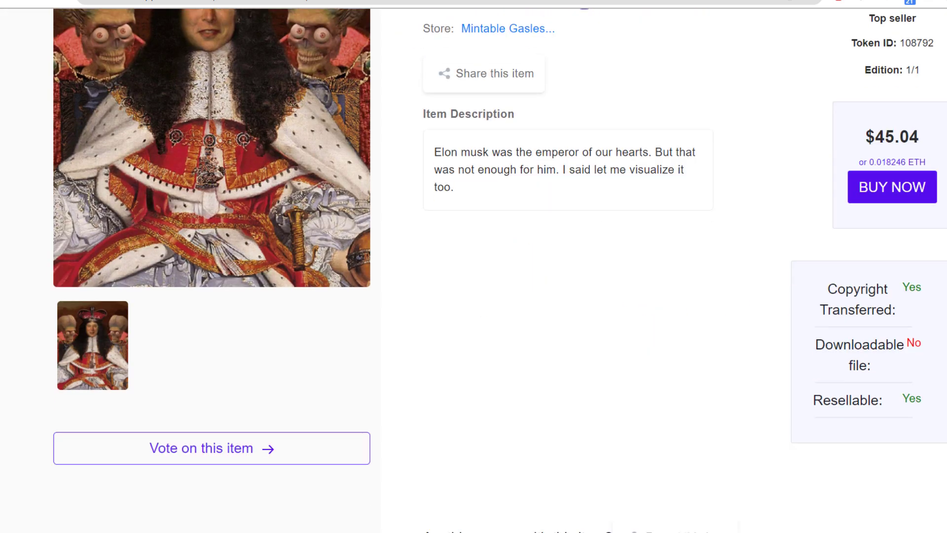
pyautogui.scroll(5, 924, 378)
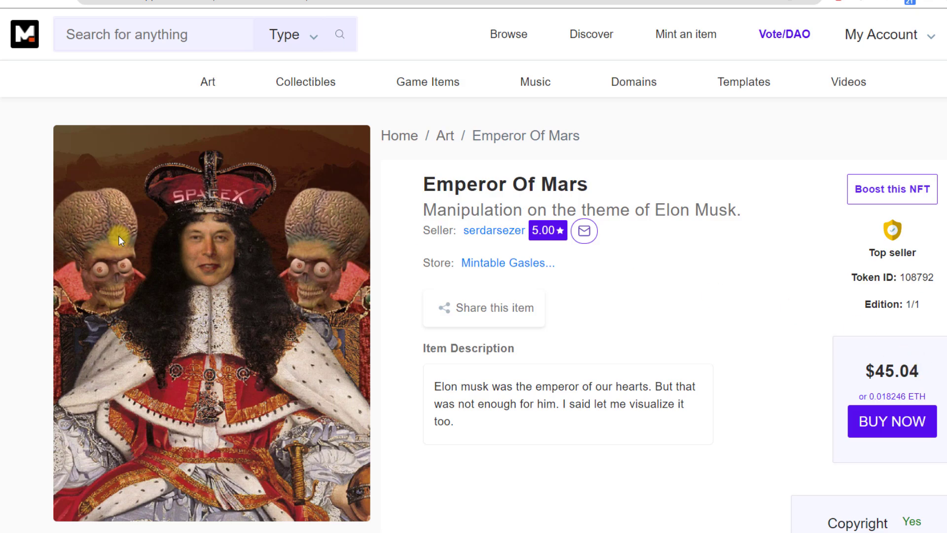
pyautogui.scroll(-5, 119, 238)
pyautogui.scroll(-5, 397, 261)
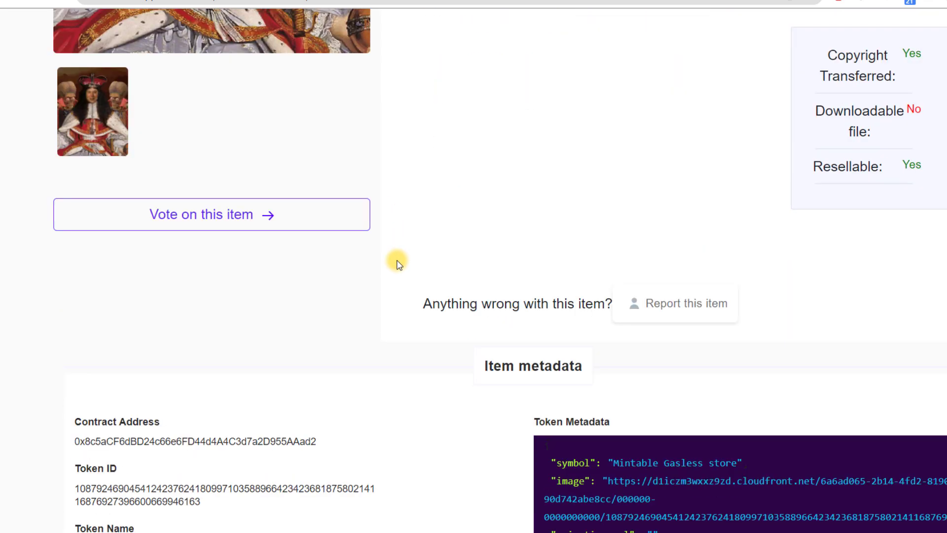
pyautogui.scroll(-5, 396, 259)
pyautogui.scroll(5, 393, 164)
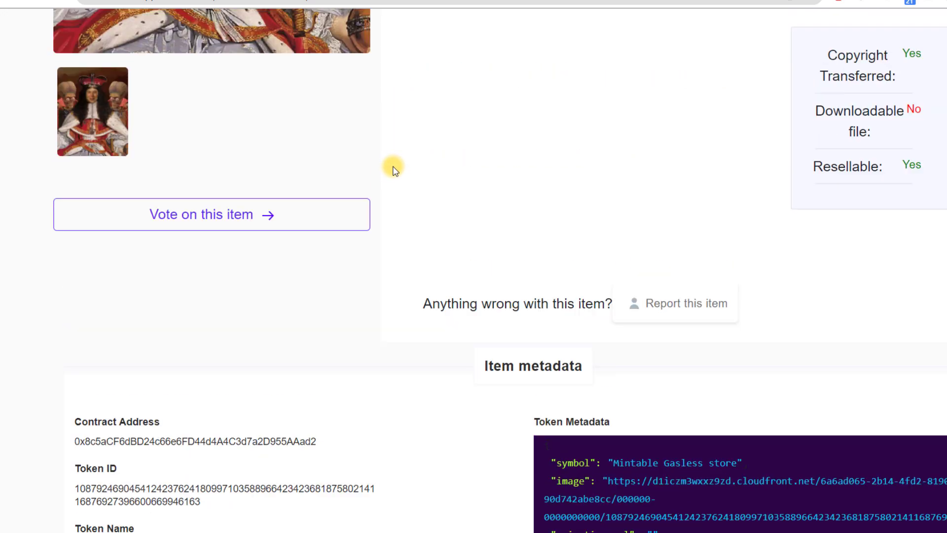
pyautogui.scroll(-5, 392, 173)
pyautogui.scroll(-5, 389, 173)
pyautogui.scroll(5, 628, 190)
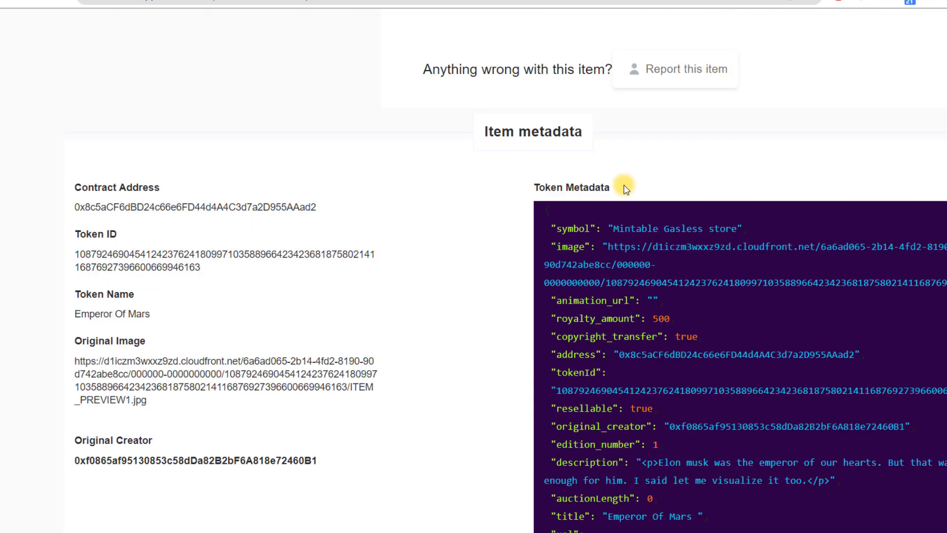
pyautogui.scroll(-5, 655, 228)
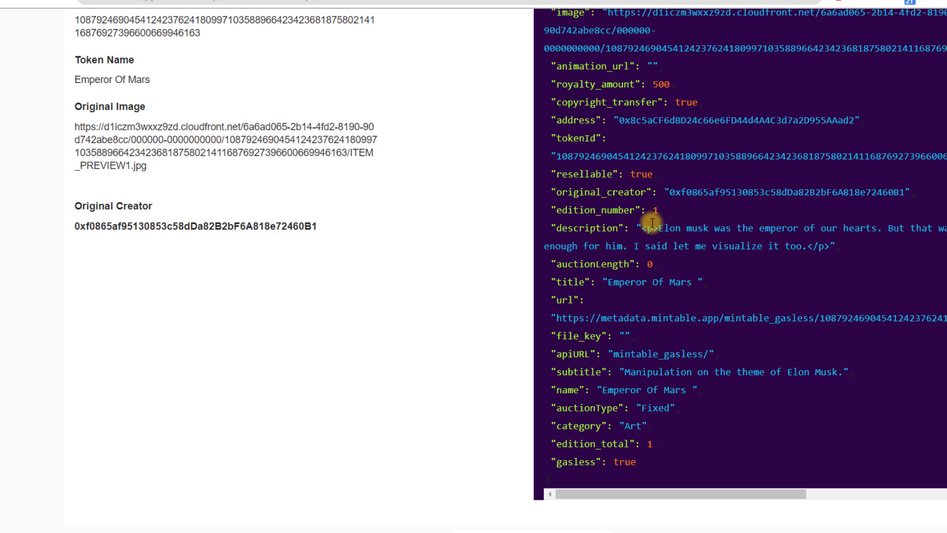
pyautogui.scroll(10, 599, 154)
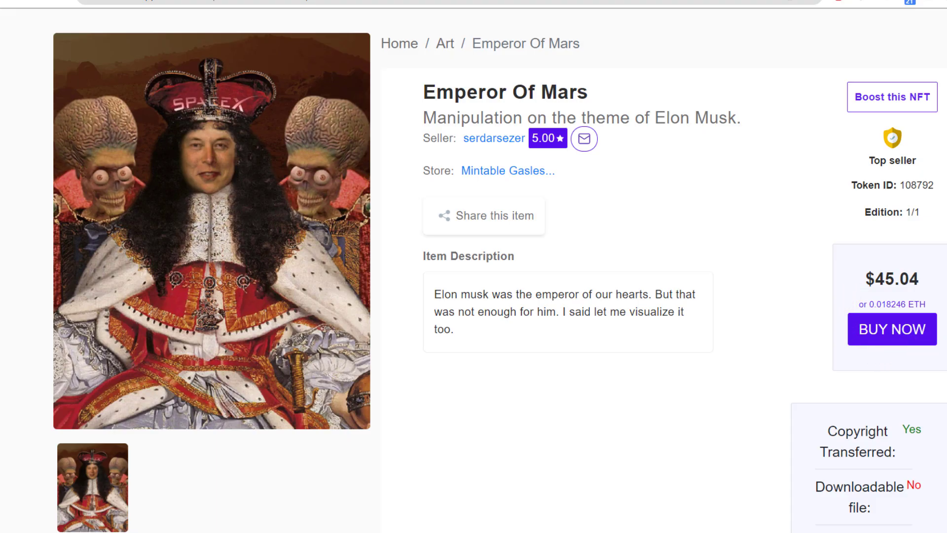
pyautogui.scroll(-3, 341, 348)
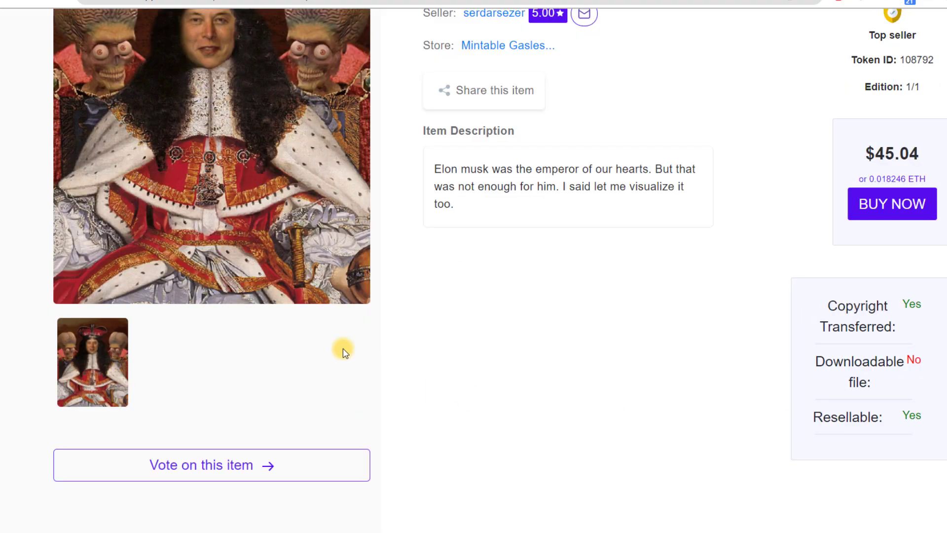
pyautogui.scroll(-1, 296, 232)
pyautogui.scroll(4, 291, 227)
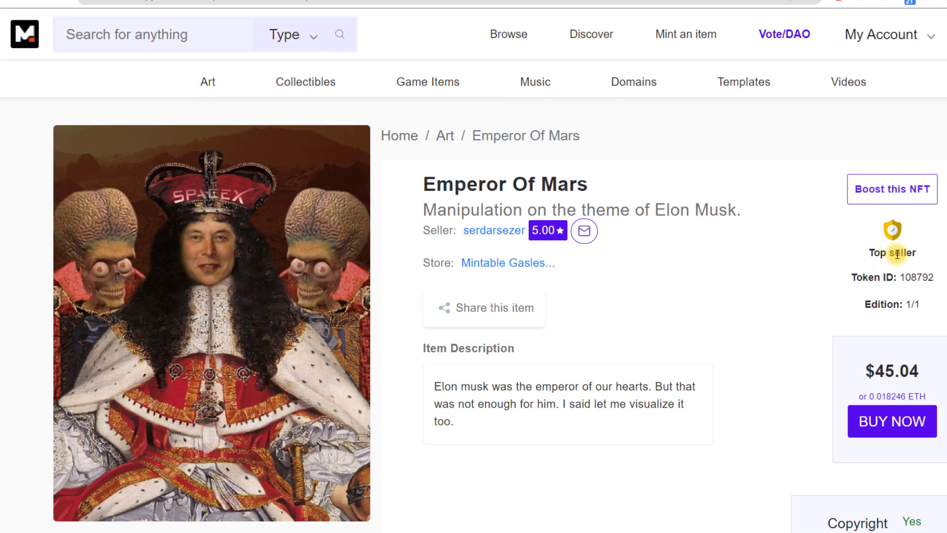
# Step: Check the social and messaging options for sharing the item, and close them
pyautogui.scroll(-1, 486, 290)
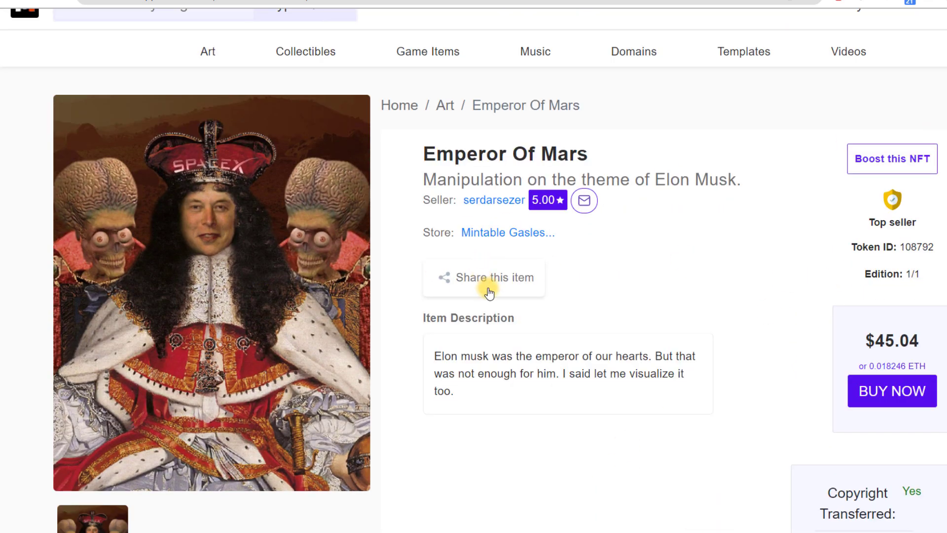
pyautogui.click(506, 285)
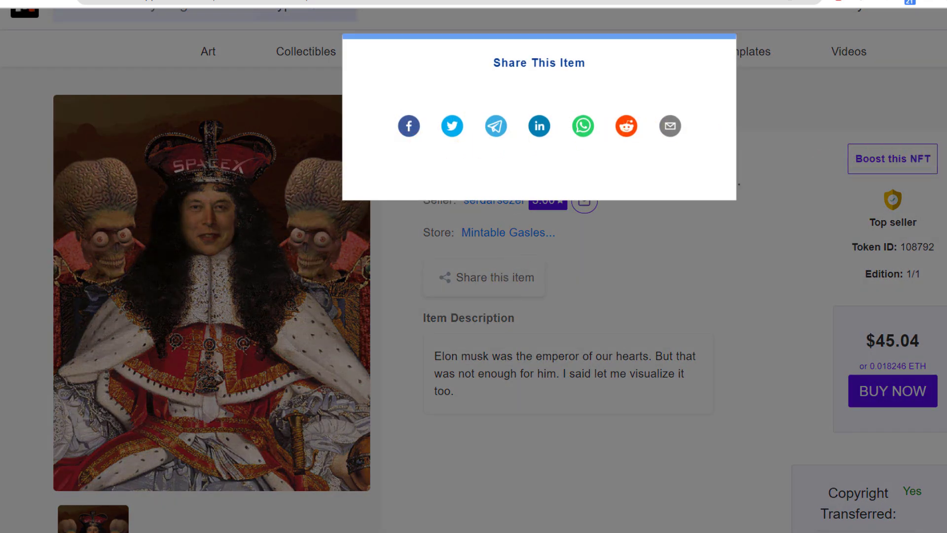
pyautogui.press('Escape')
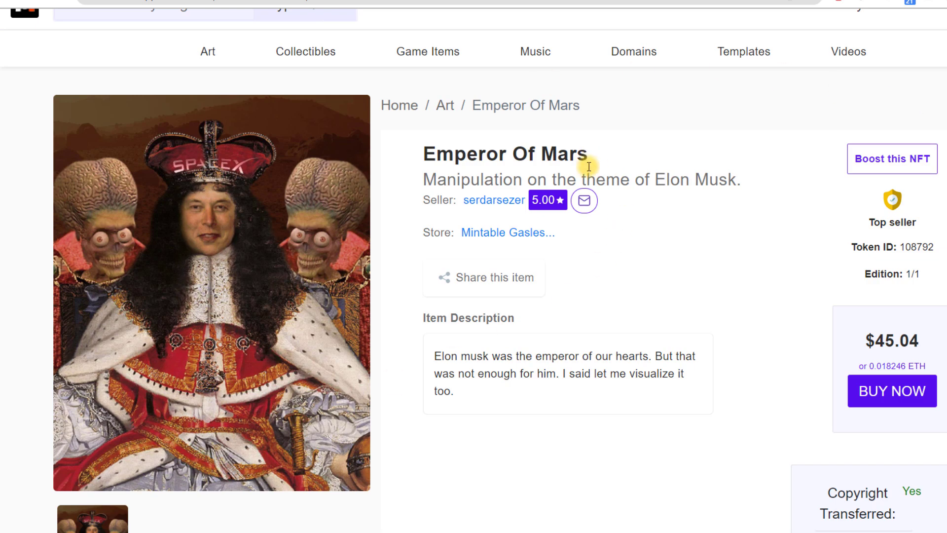
# Step: Open the boost option for the Emperor Of Mars NFT and examine the ad form's dates, budget, bidding type and cost summary
pyautogui.rightClick(744, 532)
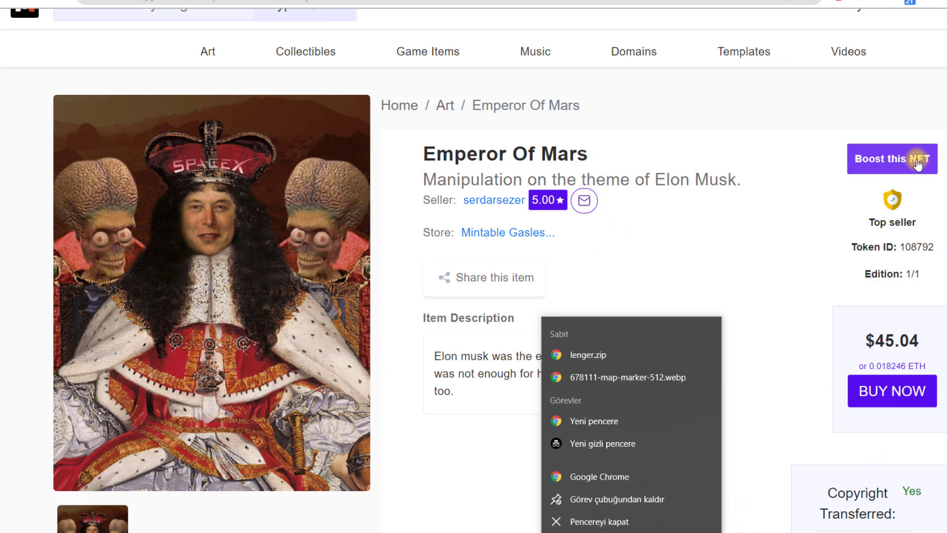
pyautogui.click(916, 160)
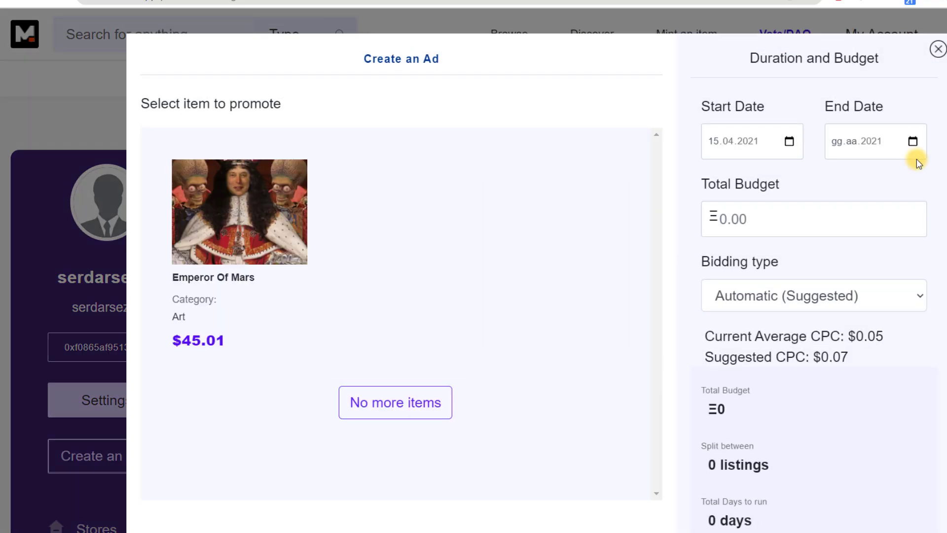
pyautogui.scroll(-5, 796, 228)
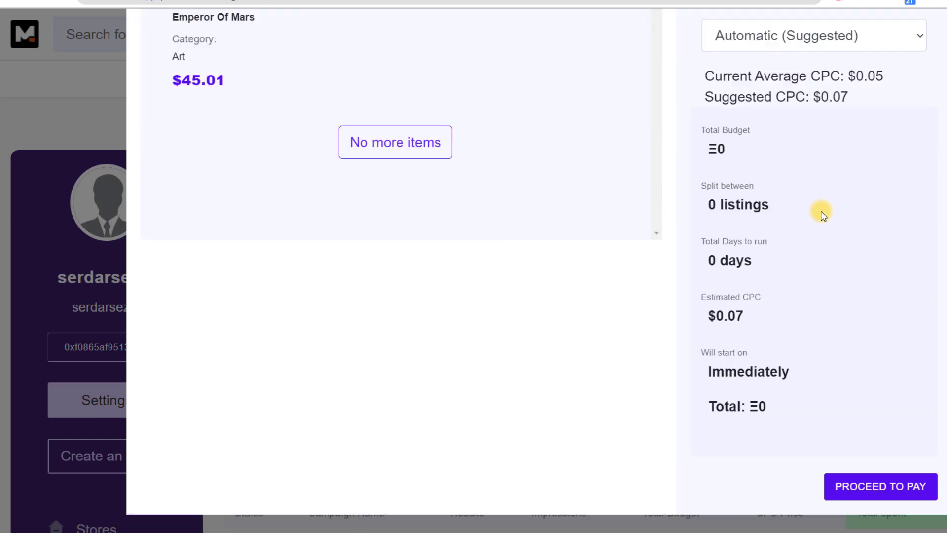
pyautogui.scroll(5, 822, 215)
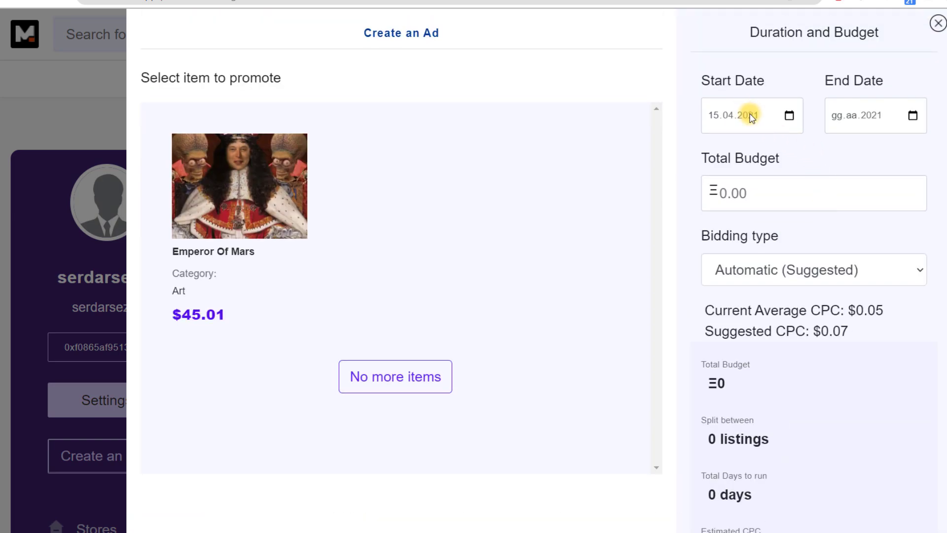
pyautogui.scroll(-5, 824, 229)
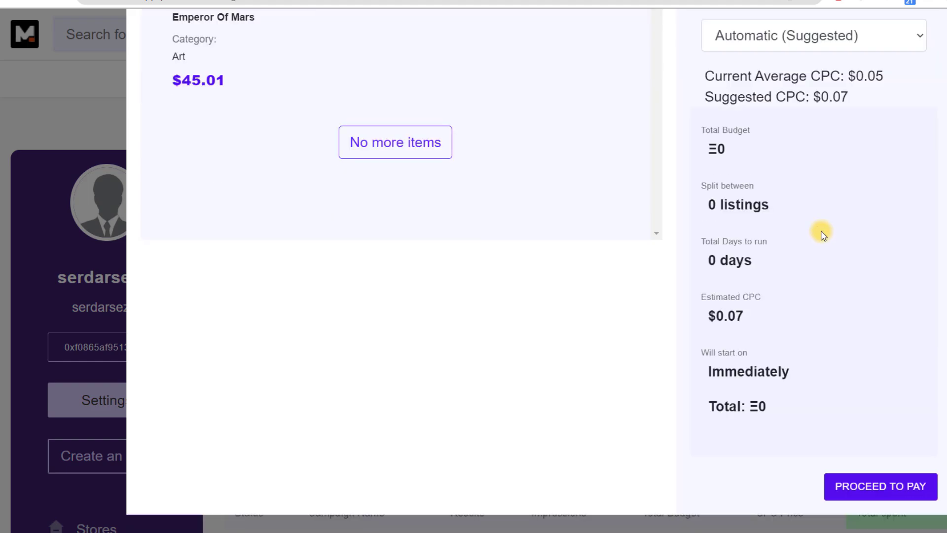
pyautogui.scroll(5, 821, 234)
pyautogui.scroll(-5, 839, 390)
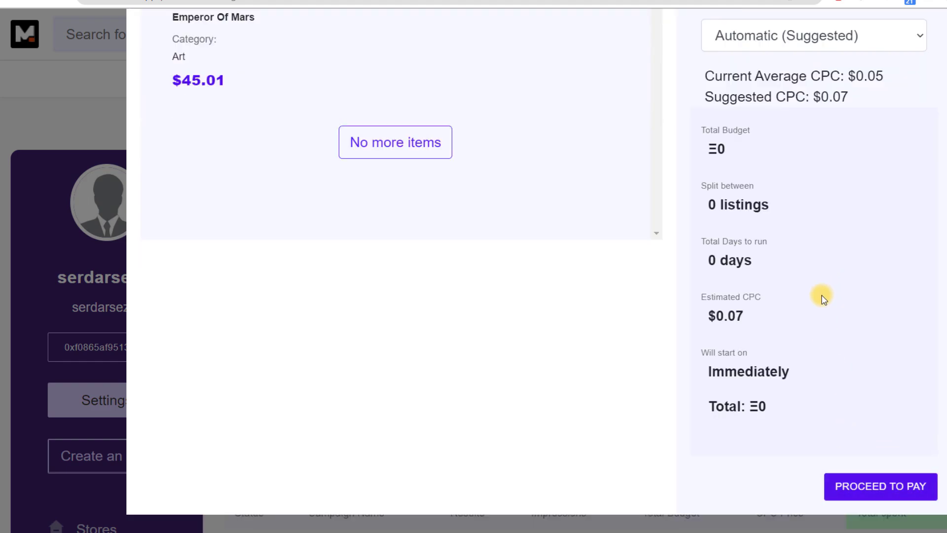
pyautogui.scroll(5, 838, 246)
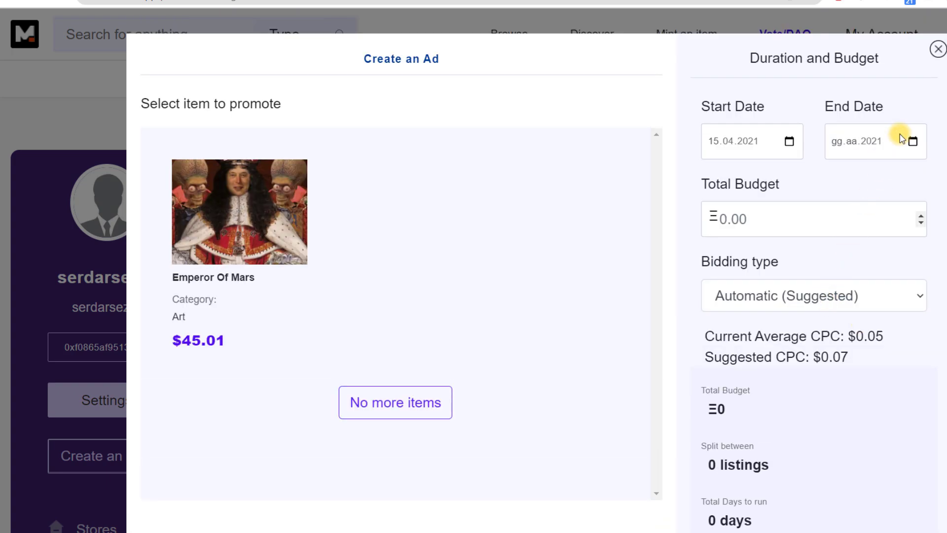
# Step: Close the ad creation form without promoting the item and look over the profile page with its stores section
pyautogui.click(938, 45)
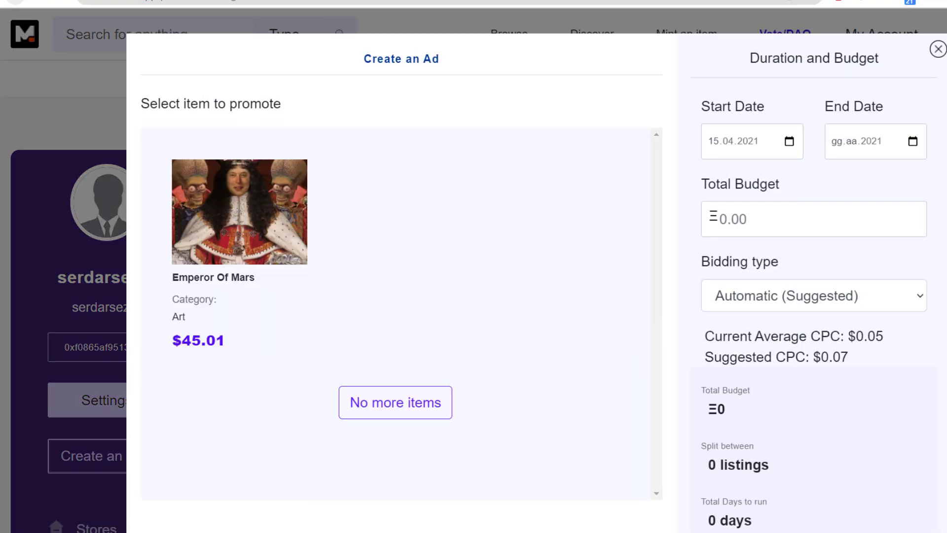
pyautogui.click(938, 49)
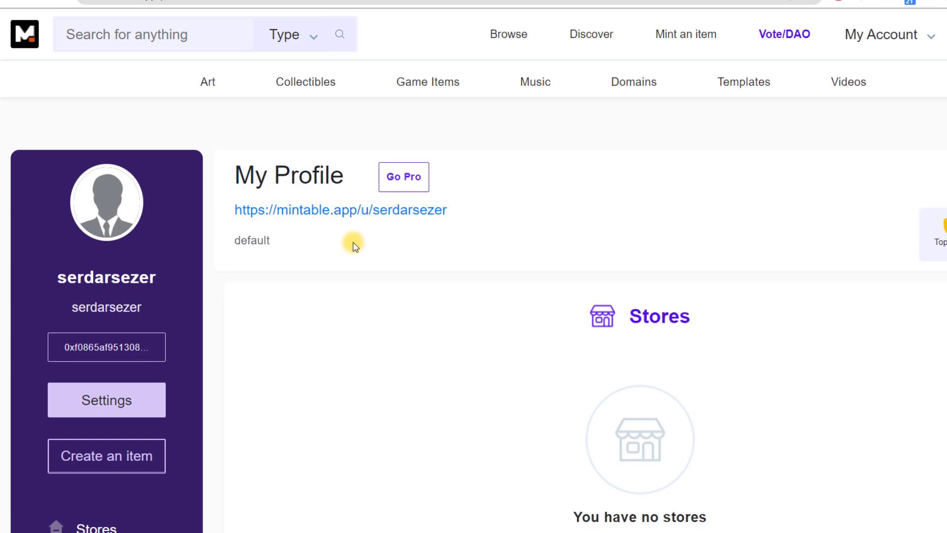
pyautogui.scroll(-5, 205, 220)
pyautogui.scroll(5, 205, 169)
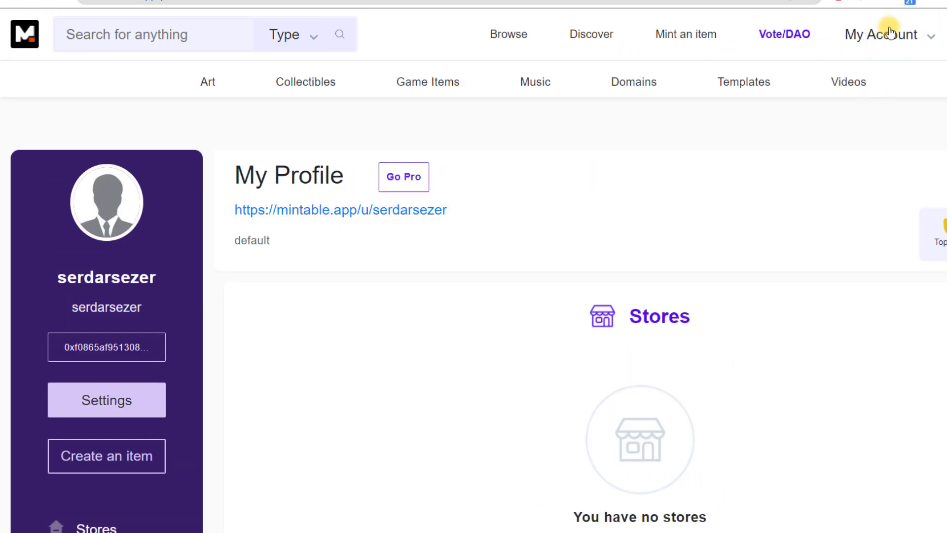